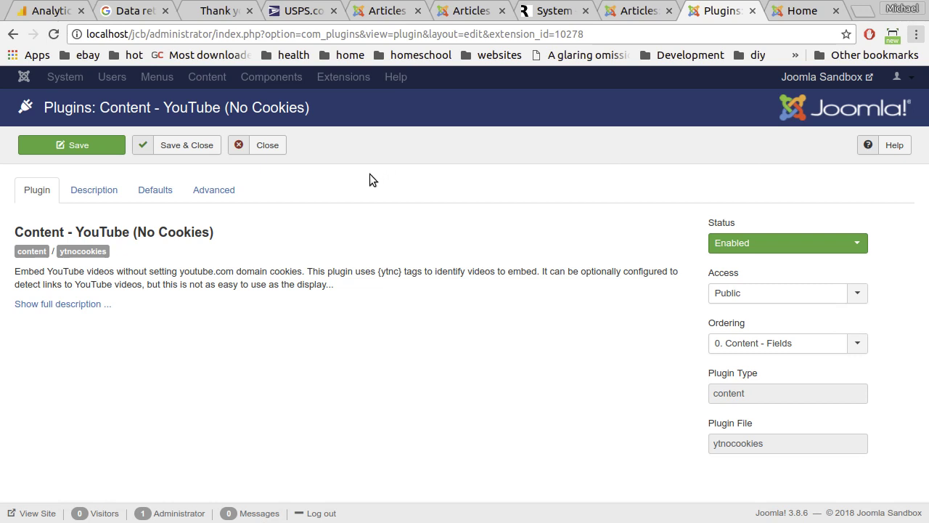
Highlight the {ytnc} tag name in the plugin summary and open its full description.
scroll(342, 187, "down", 1)
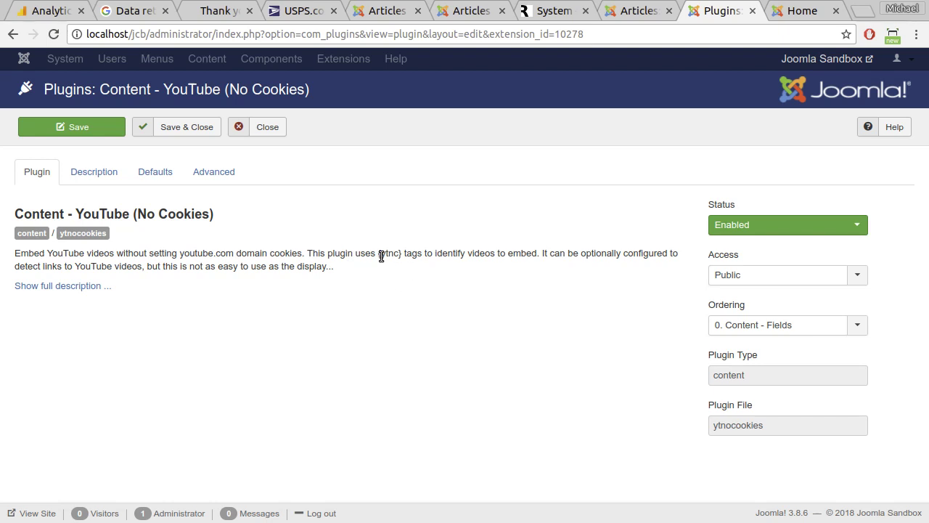
left_click_drag(378, 254, 401, 265)
left_click(426, 330)
left_click(71, 286)
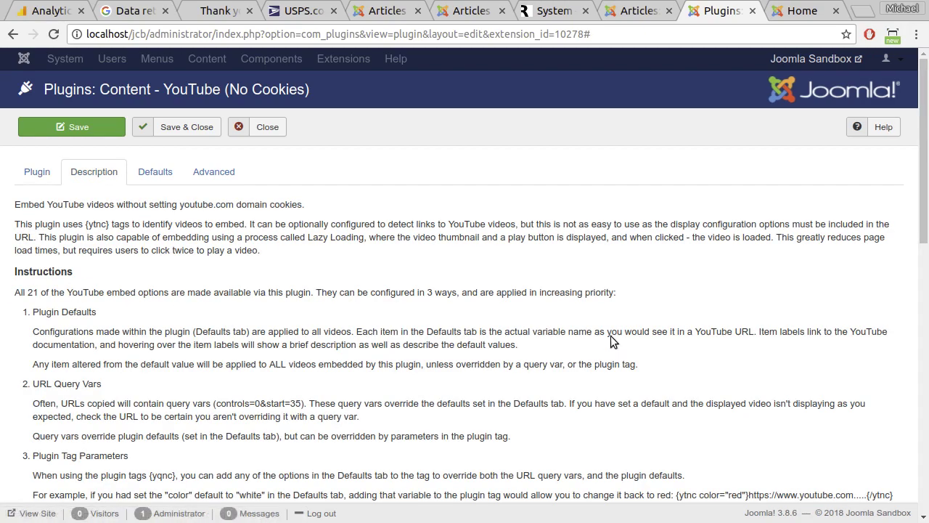
scroll(620, 247, "down", 10)
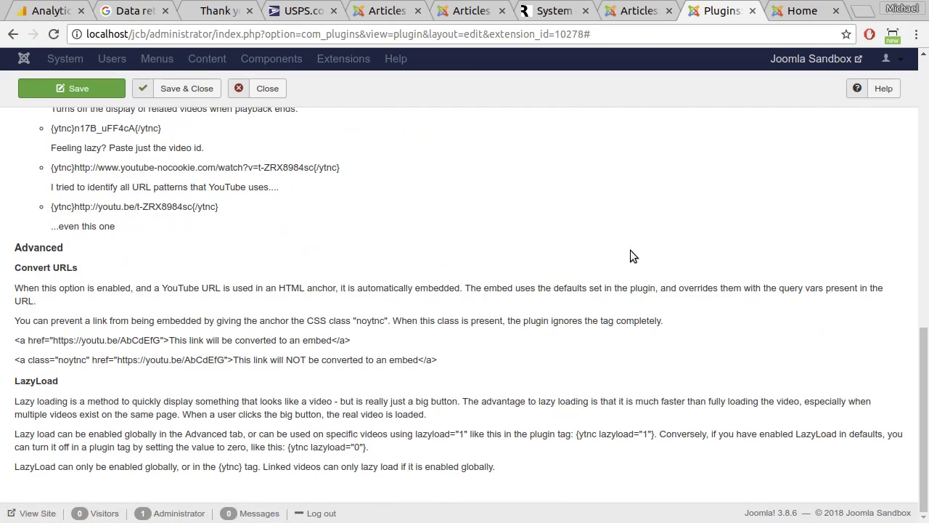
scroll(630, 252, "up", 5)
scroll(630, 251, "up", 4)
scroll(631, 252, "up", 2)
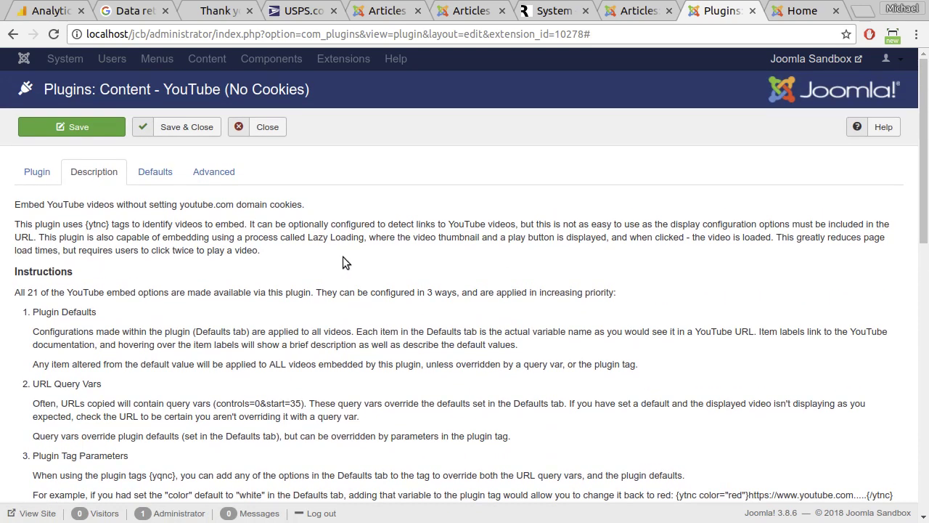
scroll(342, 256, "down", 15)
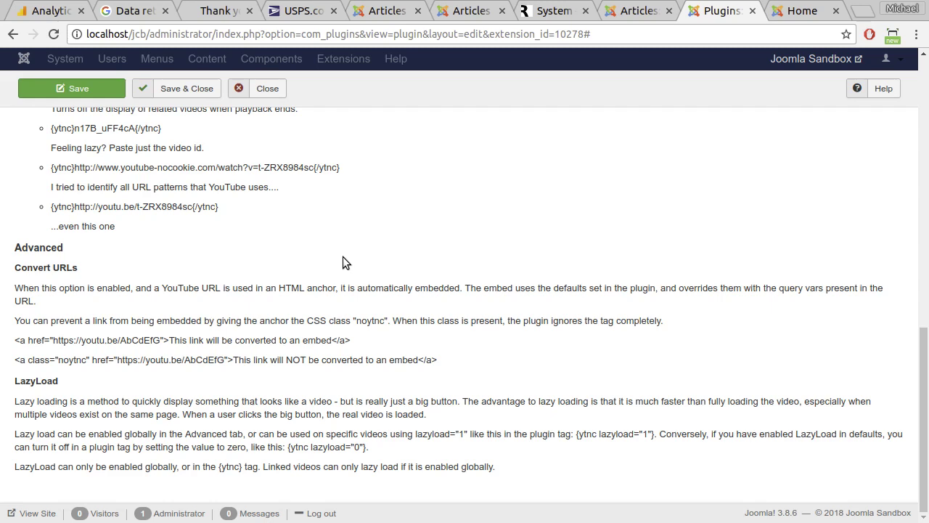
scroll(343, 256, "up", 8)
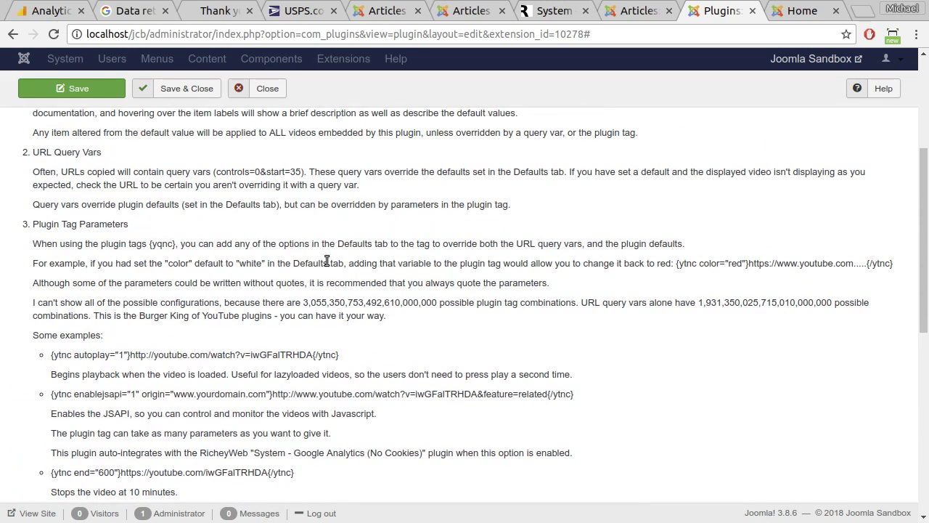
scroll(338, 261, "up", 5)
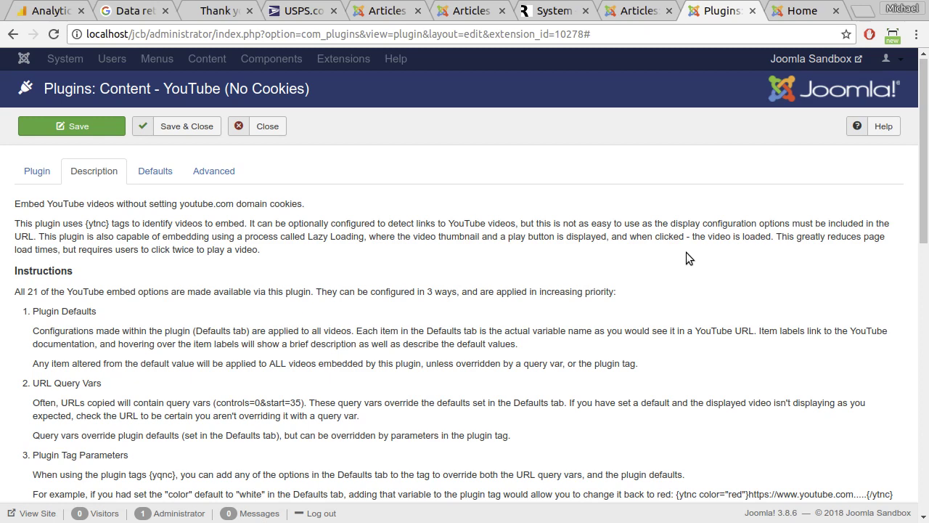
left_click(155, 171)
scroll(362, 283, "down", 5)
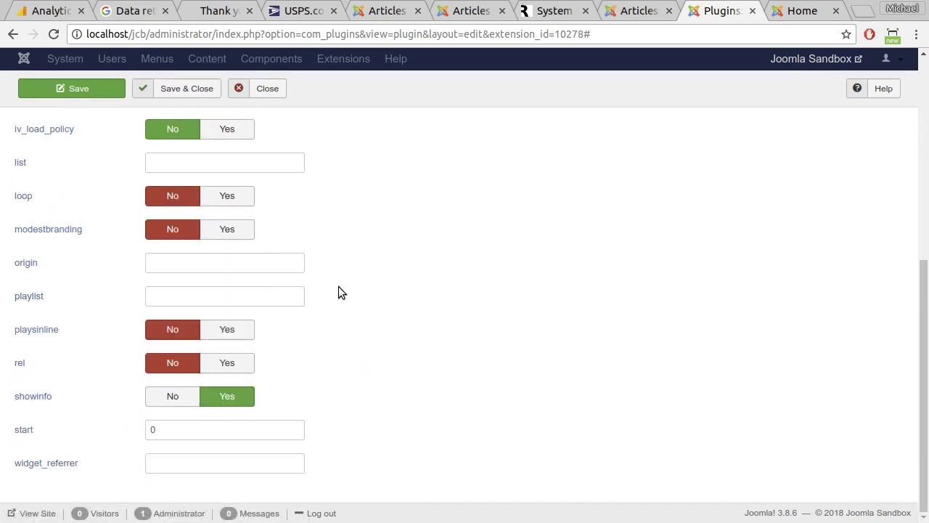
scroll(338, 286, "up", 1)
left_click(166, 204)
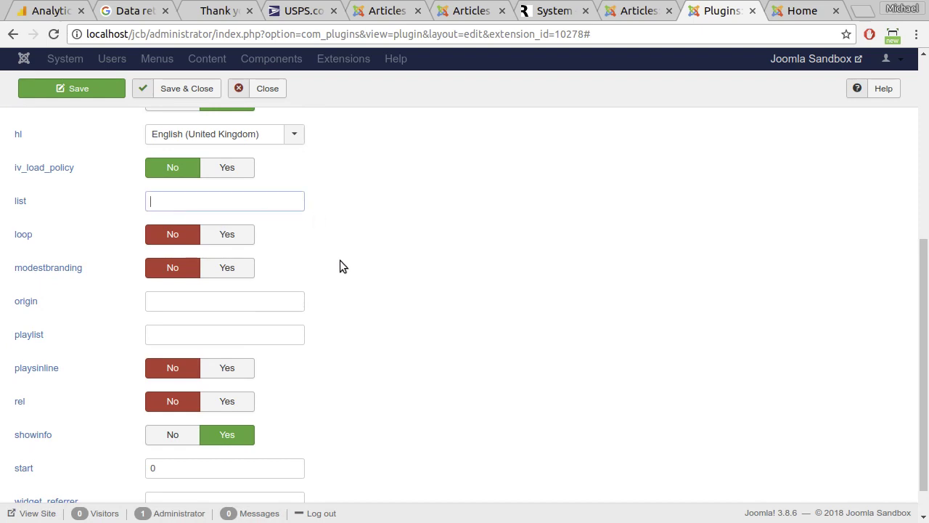
left_click(208, 339)
mouse_move(24, 338)
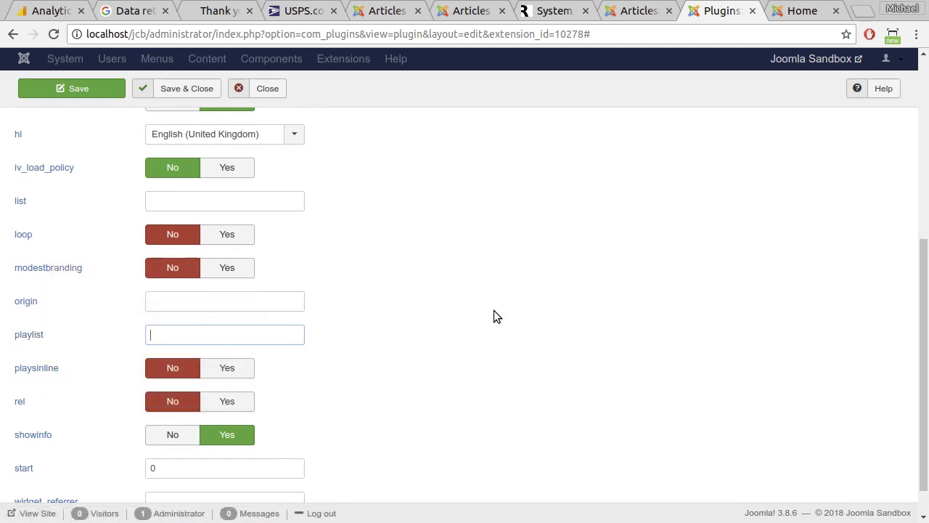
scroll(464, 311, "up", 5)
scroll(385, 251, "down", 5)
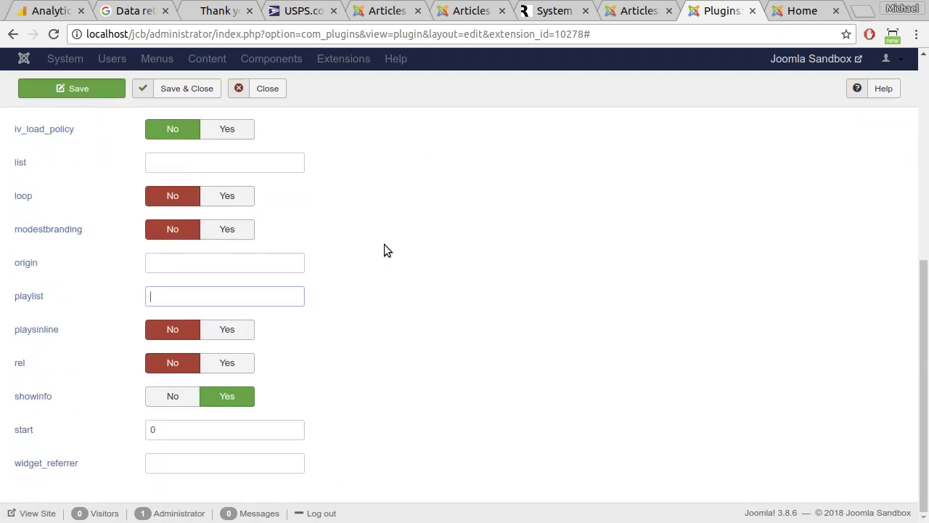
scroll(398, 269, "up", 5)
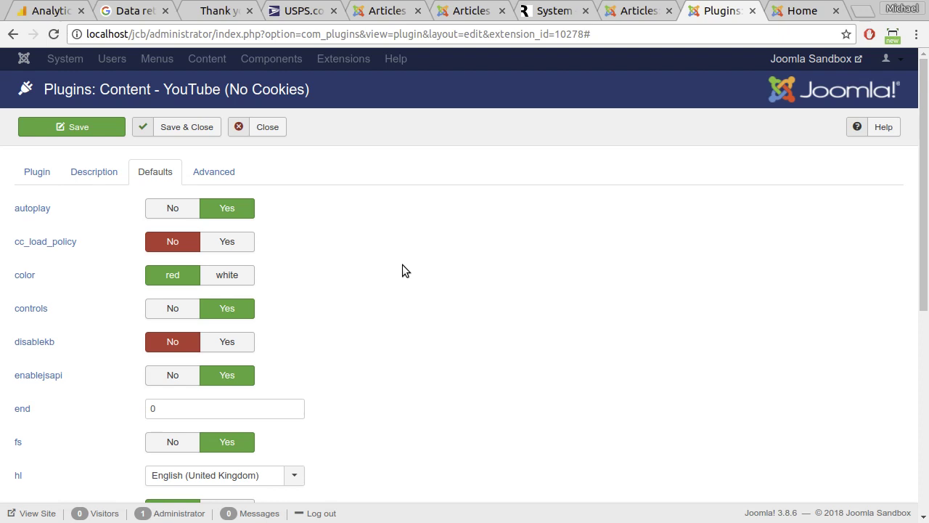
scroll(371, 291, "down", 5)
scroll(361, 279, "up", 5)
scroll(363, 275, "down", 5)
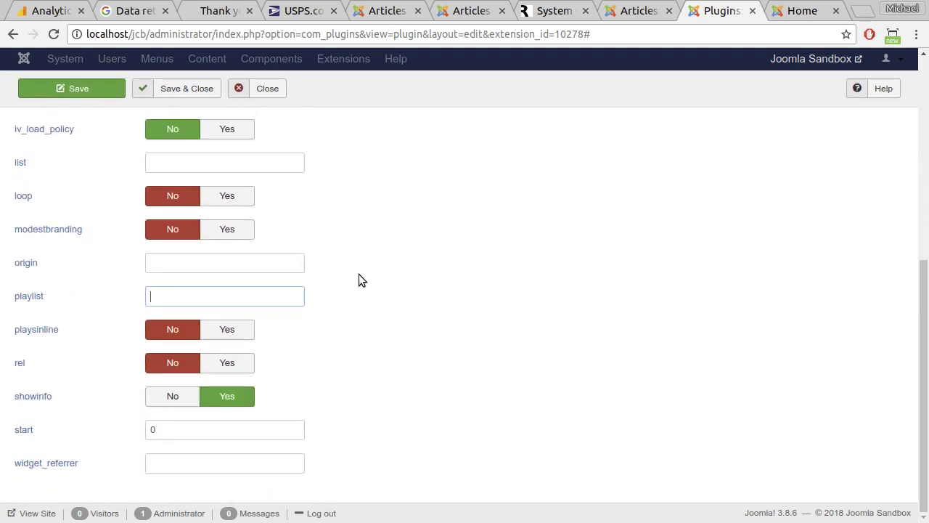
scroll(359, 279, "up", 4)
scroll(358, 274, "up", 1)
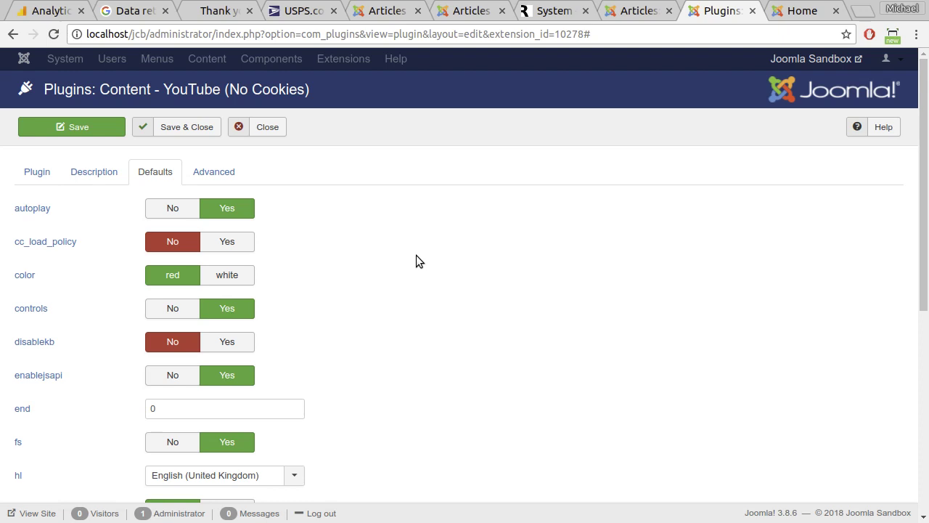
scroll(403, 260, "down", 5)
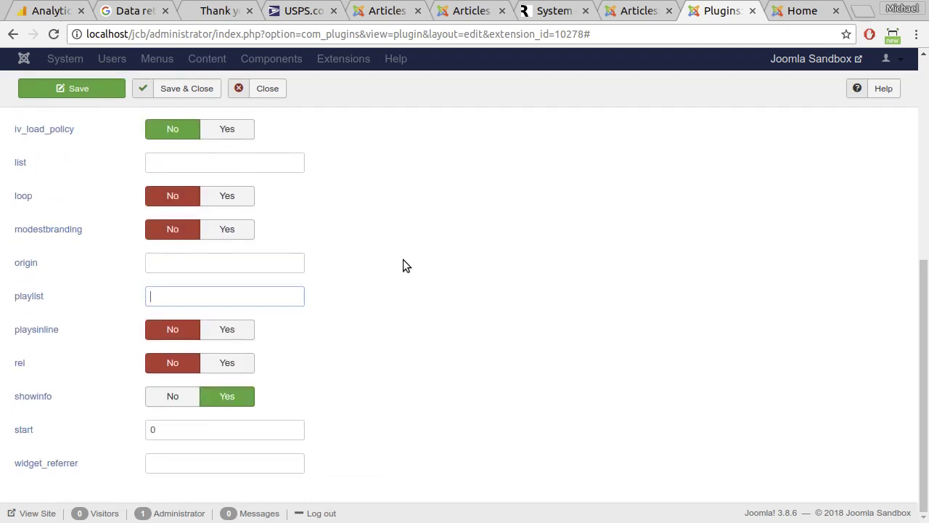
scroll(403, 266, "up", 1)
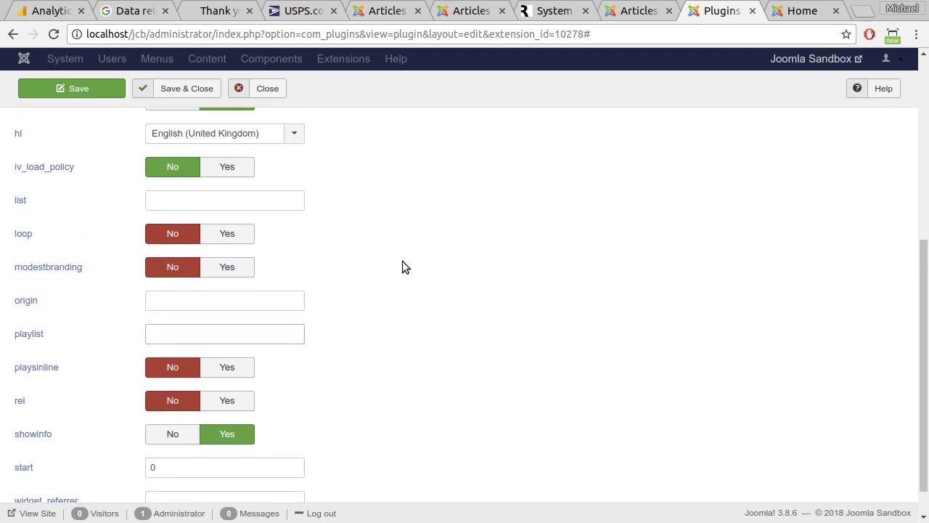
scroll(403, 267, "down", 1)
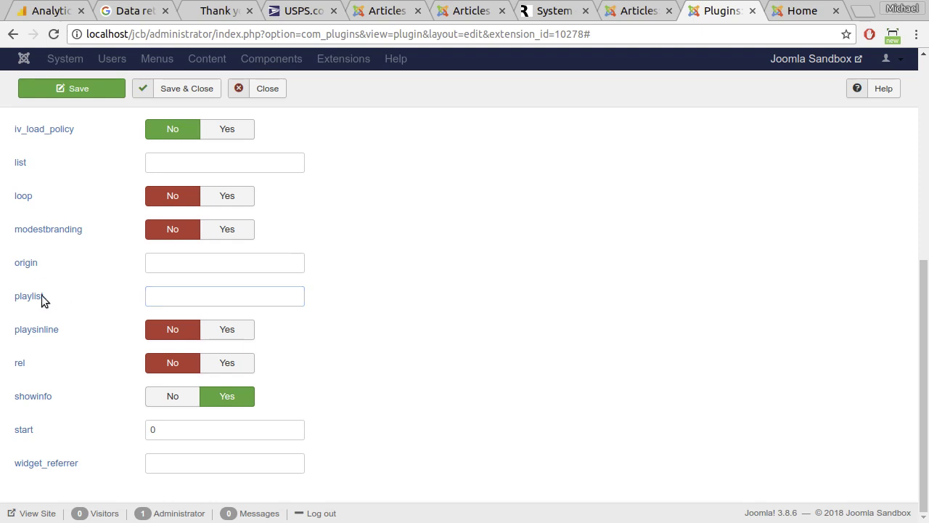
mouse_move(14, 300)
scroll(164, 240, "up", 5)
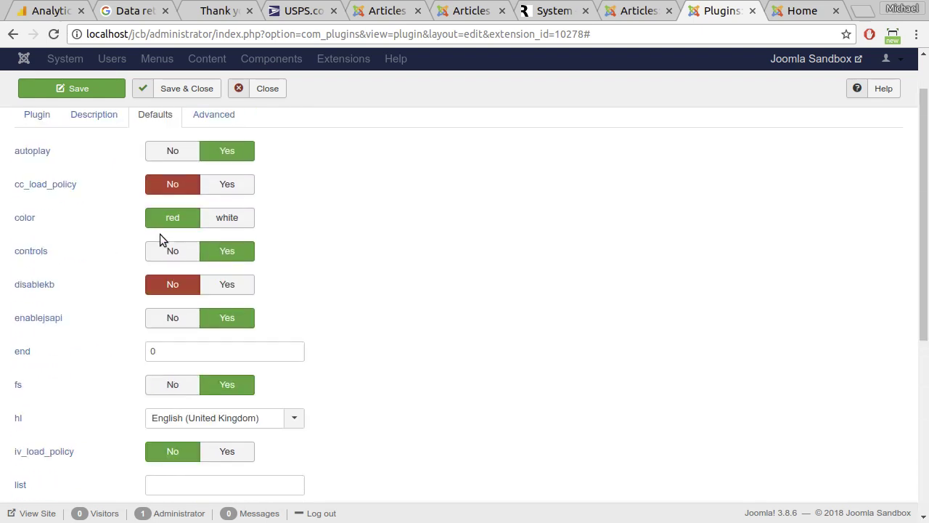
left_click(88, 167)
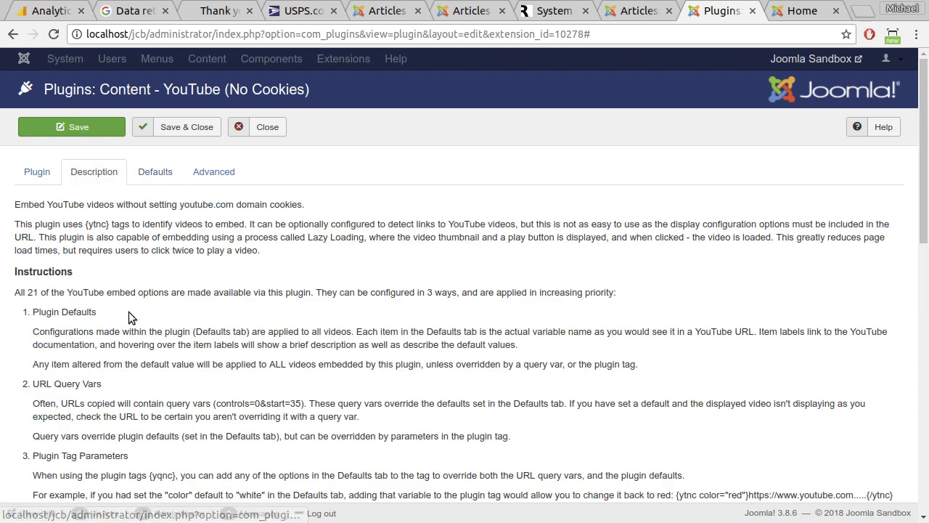
scroll(386, 318, "down", 4)
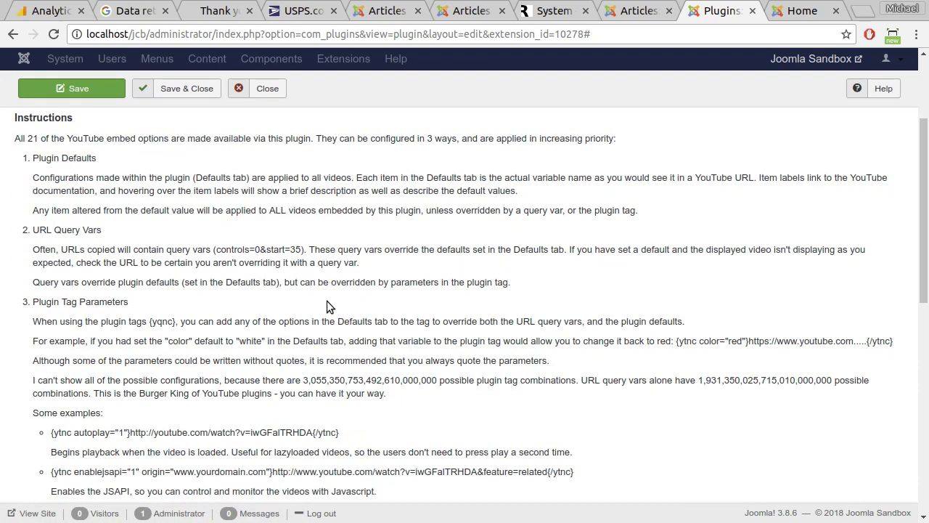
left_click_drag(304, 380, 435, 385)
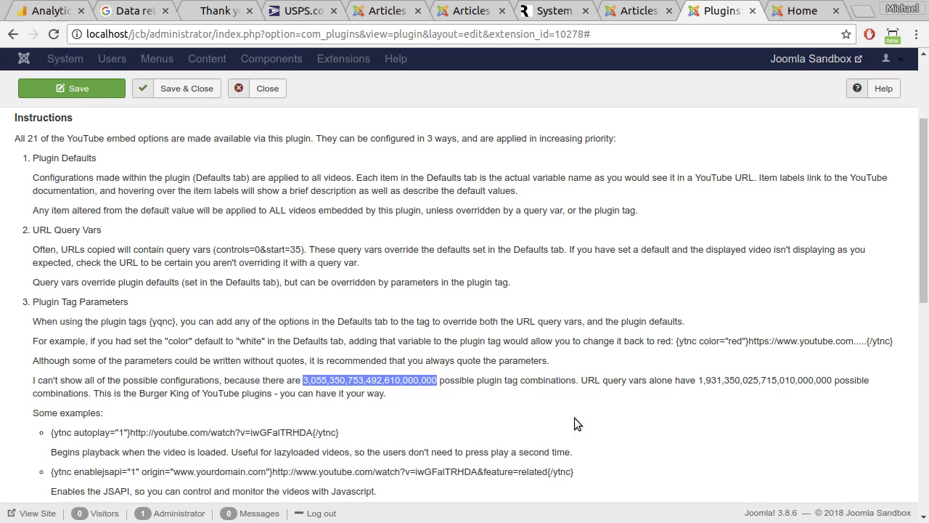
left_click_drag(698, 379, 834, 379)
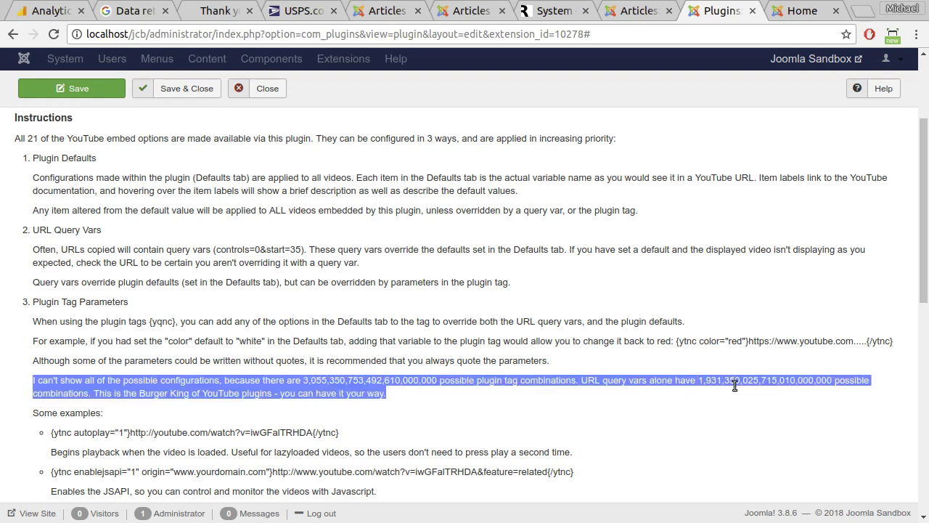
double_click(361, 381)
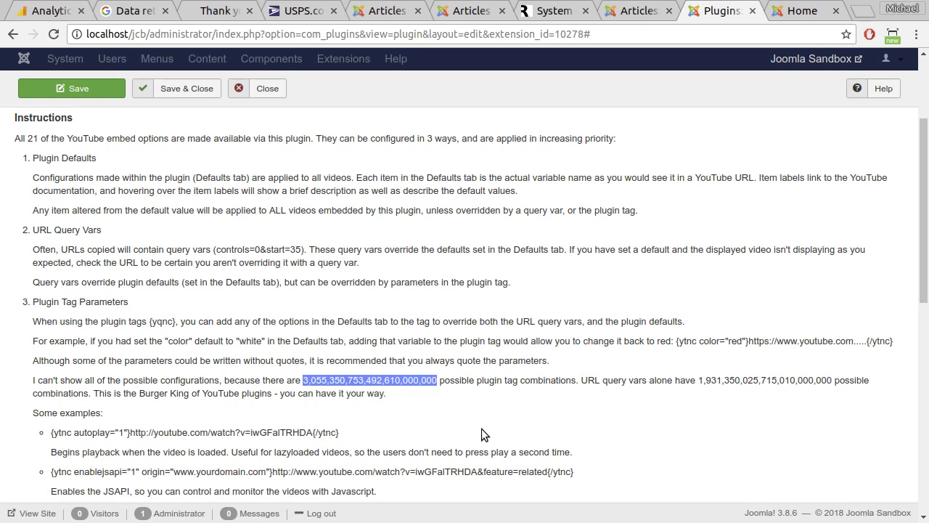
scroll(403, 387, "up", 3)
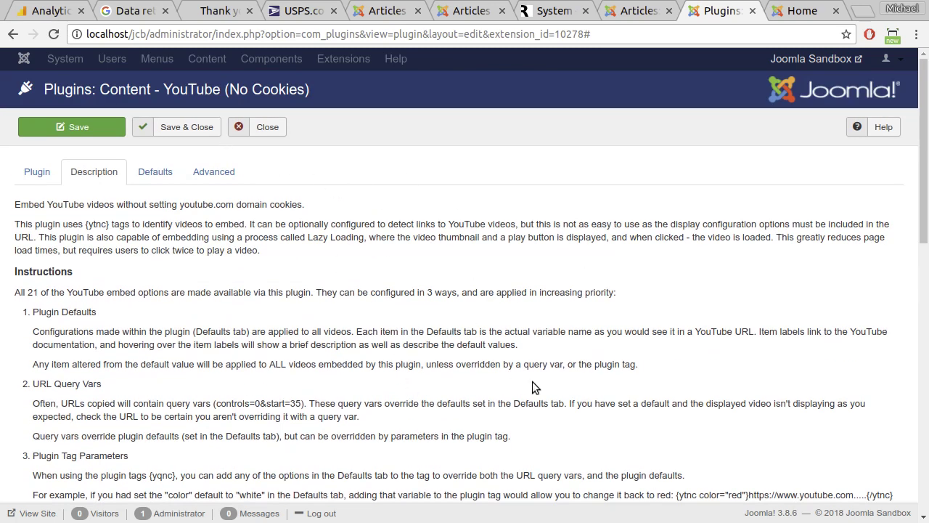
scroll(532, 381, "down", 4)
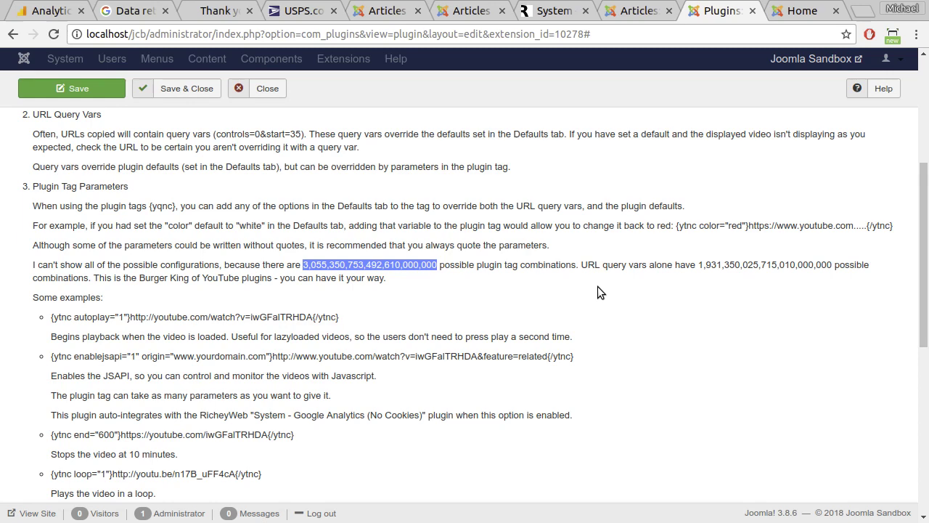
scroll(465, 212, "up", 5)
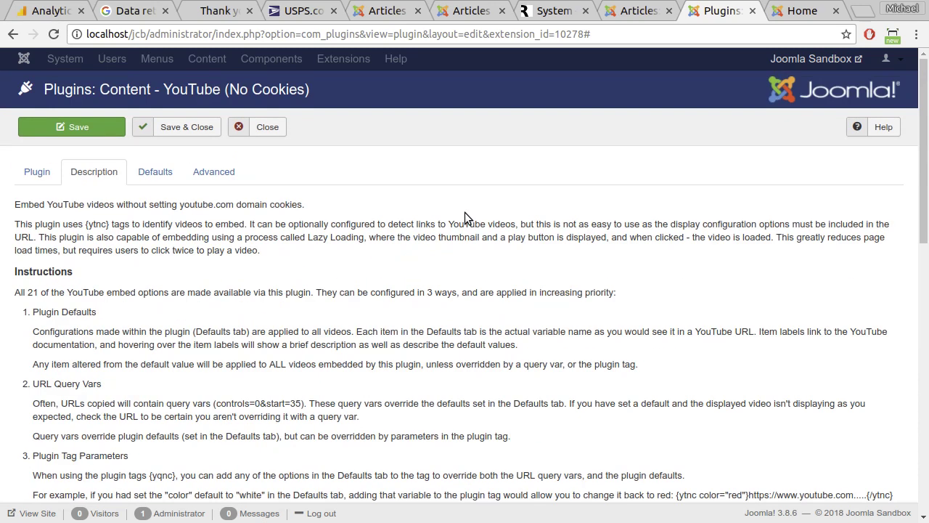
Look through the plugin's Defaults and Advanced tabs, pointing at the Convert URLs option.
left_click(153, 172)
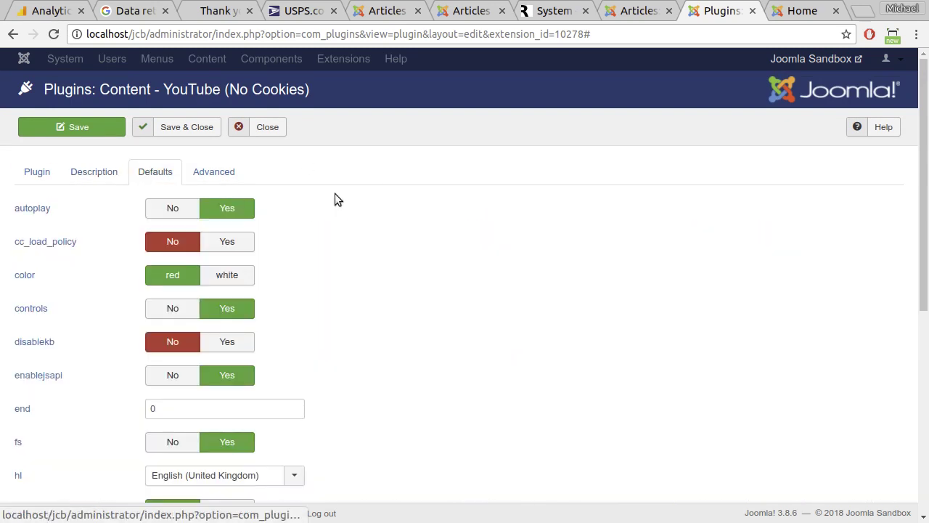
left_click(196, 174)
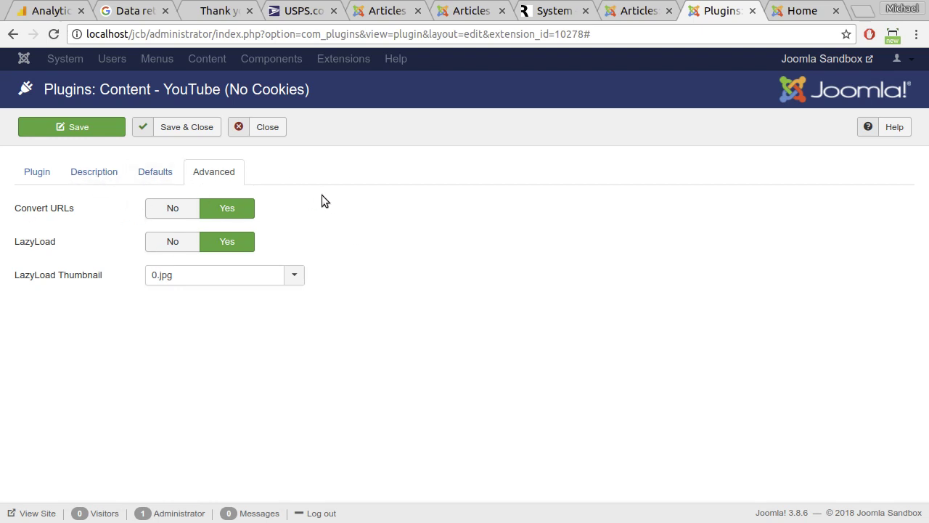
mouse_move(42, 209)
Check the noytnc example in the Description, then review Convert URLs, LazyLoad and 0.jpg thumbnail settings.
left_click(91, 171)
scroll(504, 326, "down", 7)
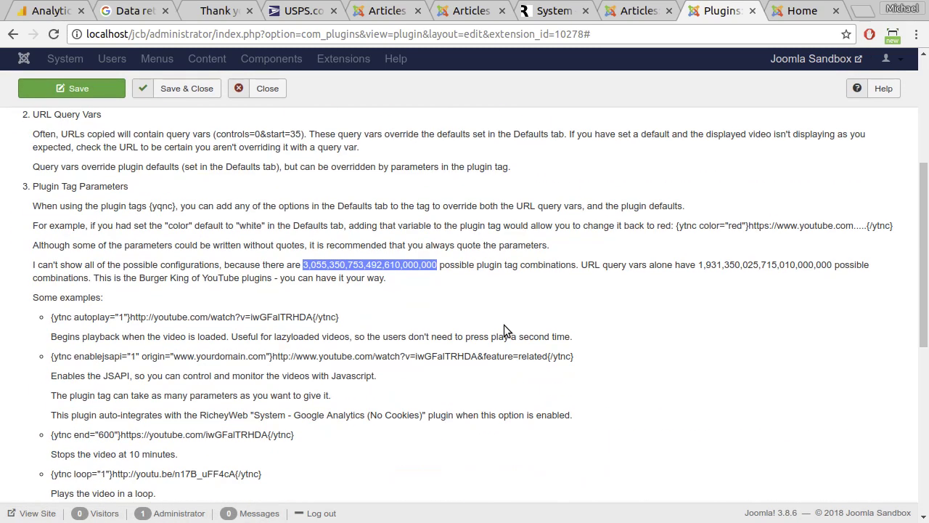
scroll(505, 331, "down", 3)
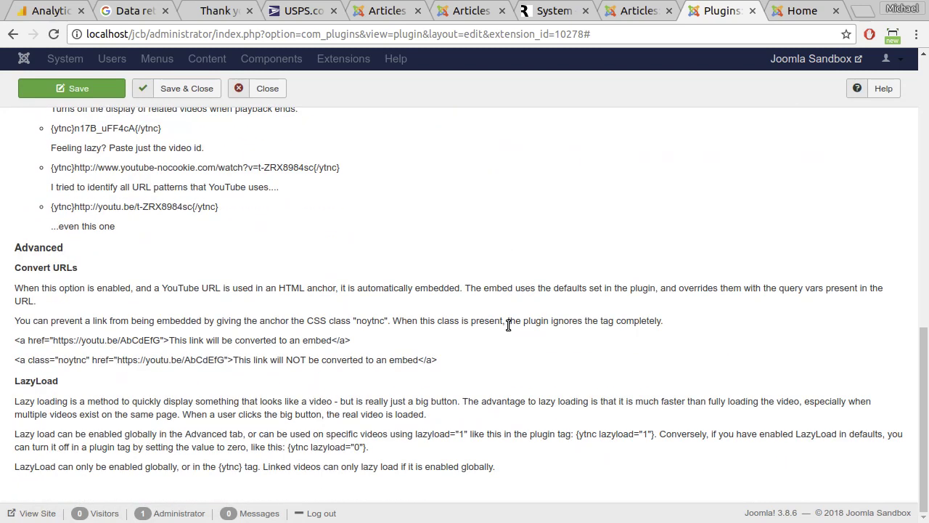
double_click(64, 361)
scroll(334, 238, "up", 5)
scroll(334, 233, "up", 5)
left_click(213, 172)
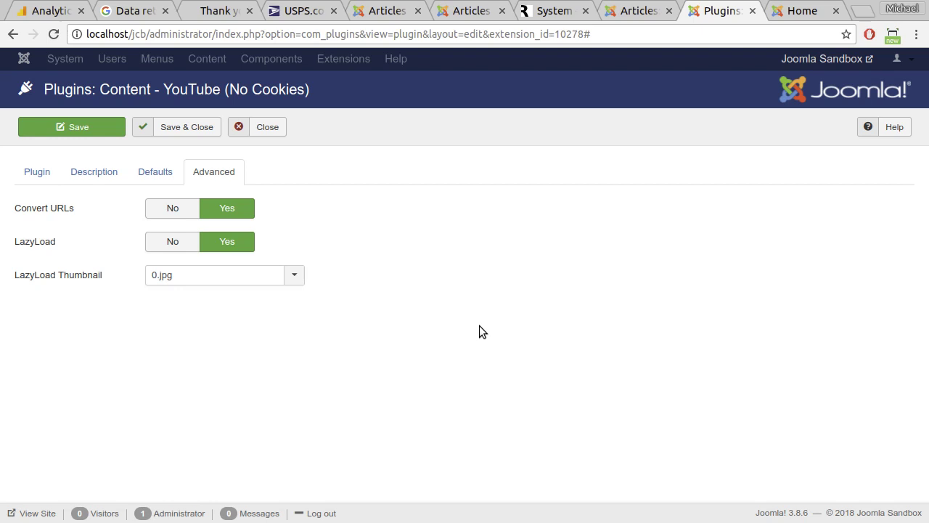
Confirm autoplay is on in the Defaults tab, then view the front-end Home page.
left_click(155, 178)
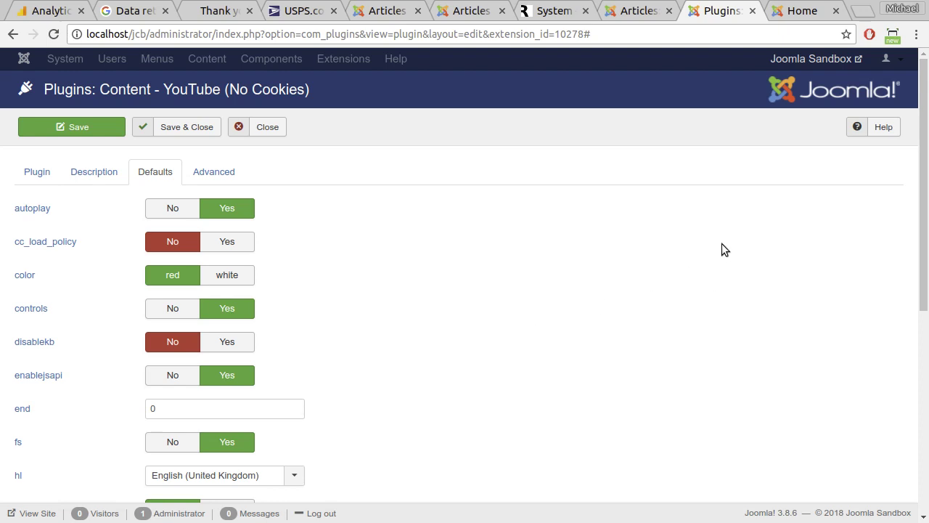
left_click(798, 11)
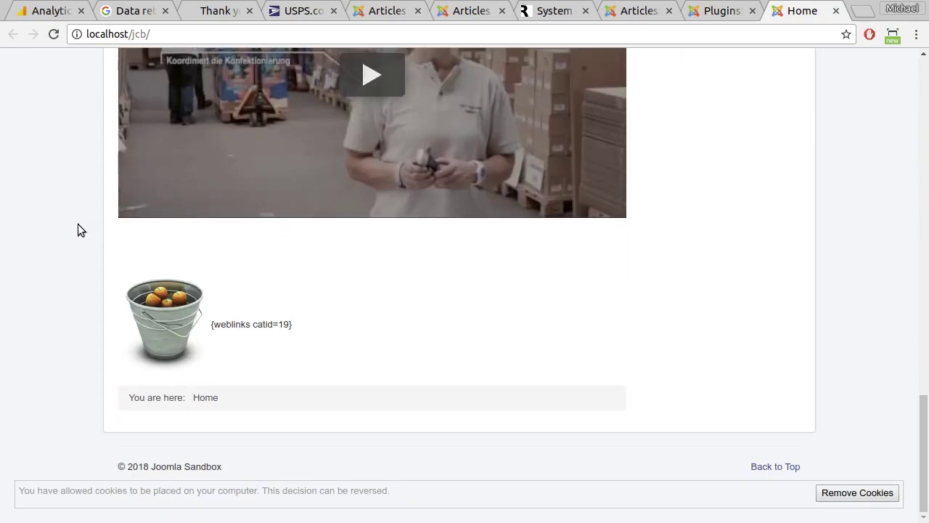
scroll(78, 224, "up", 10)
scroll(79, 230, "up", 7)
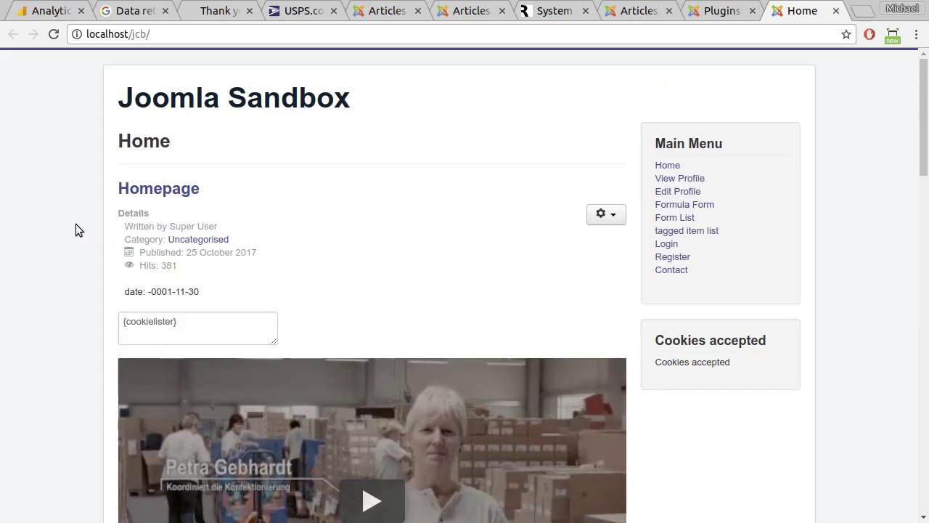
scroll(79, 230, "down", 3)
scroll(75, 224, "down", 5)
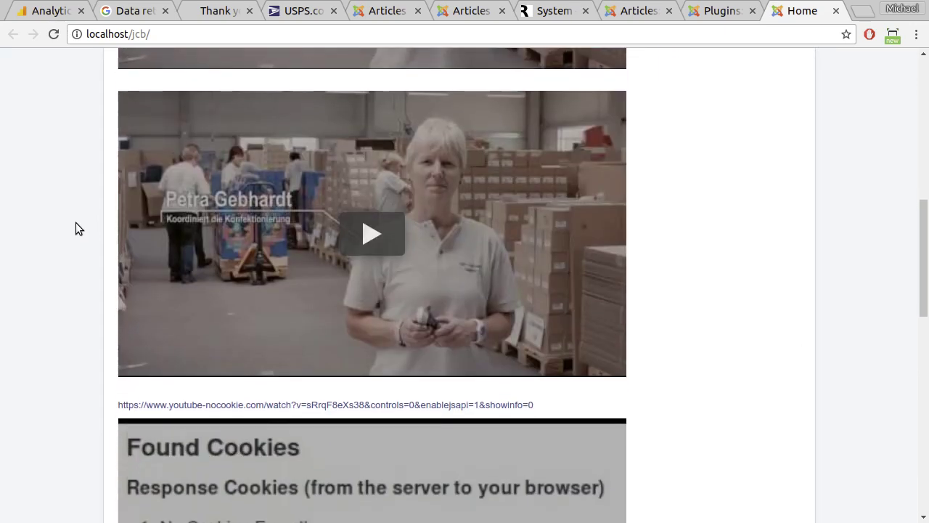
scroll(75, 222, "up", 6)
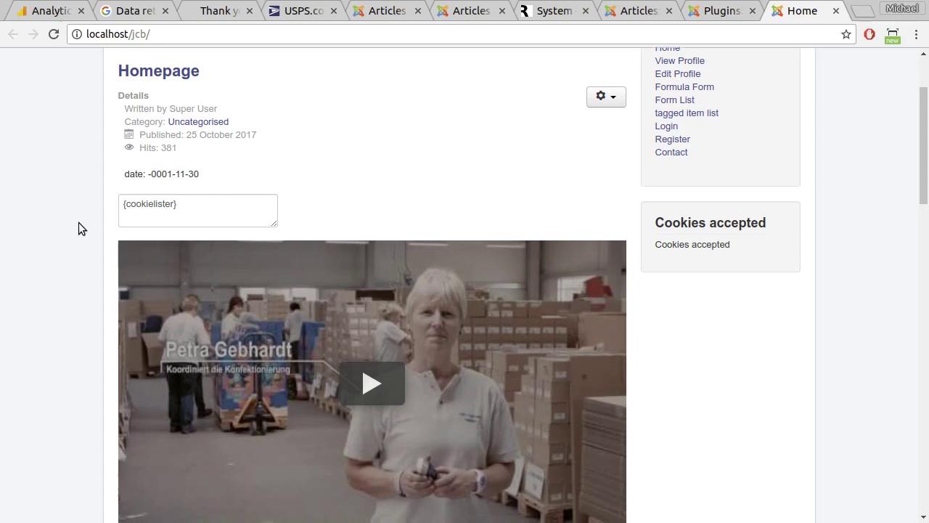
scroll(80, 224, "down", 7)
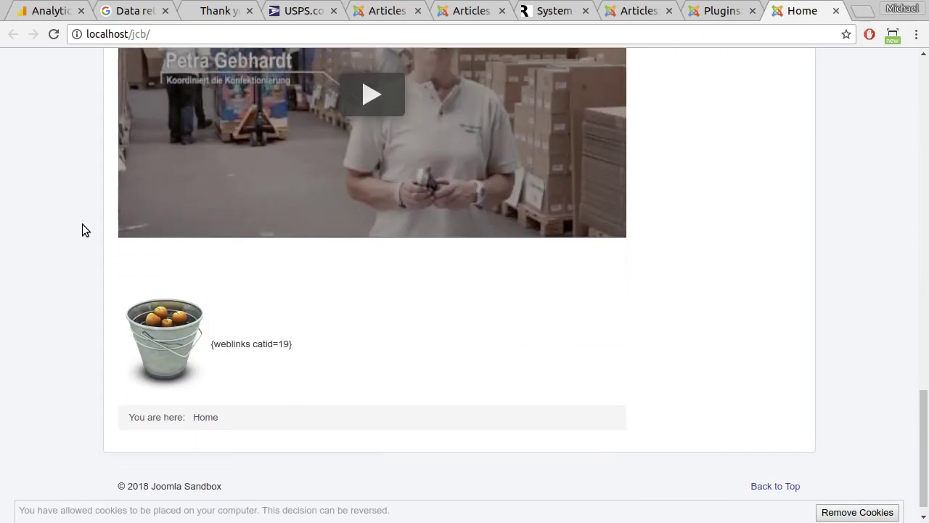
scroll(82, 225, "up", 5)
scroll(82, 224, "up", 4)
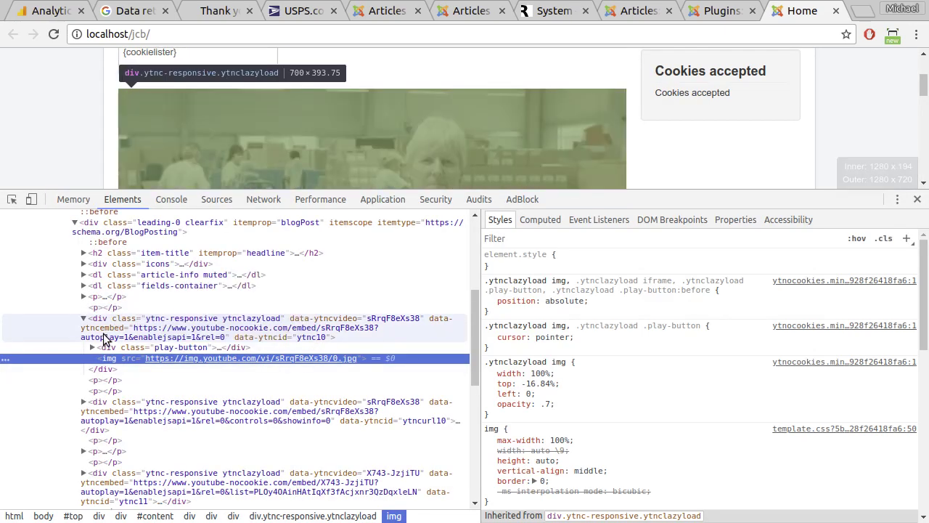
left_click(102, 319)
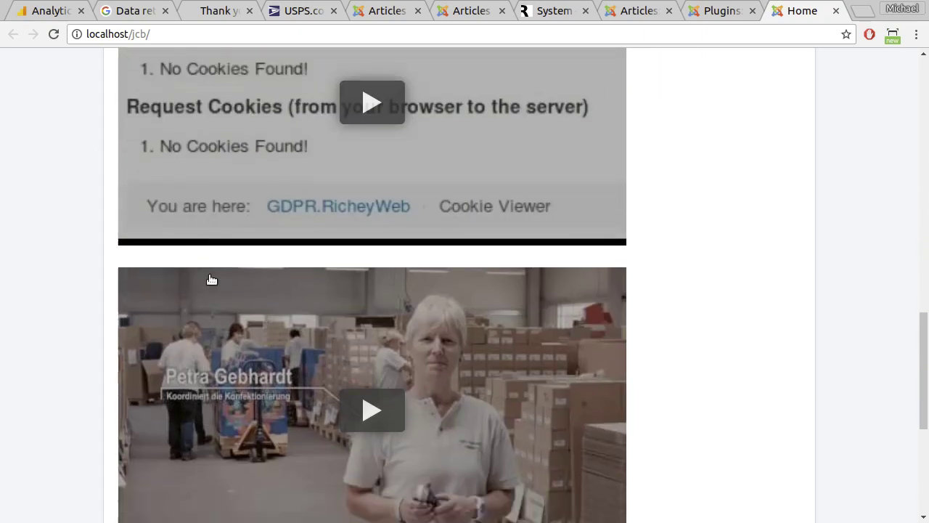
scroll(210, 283, "up", 15)
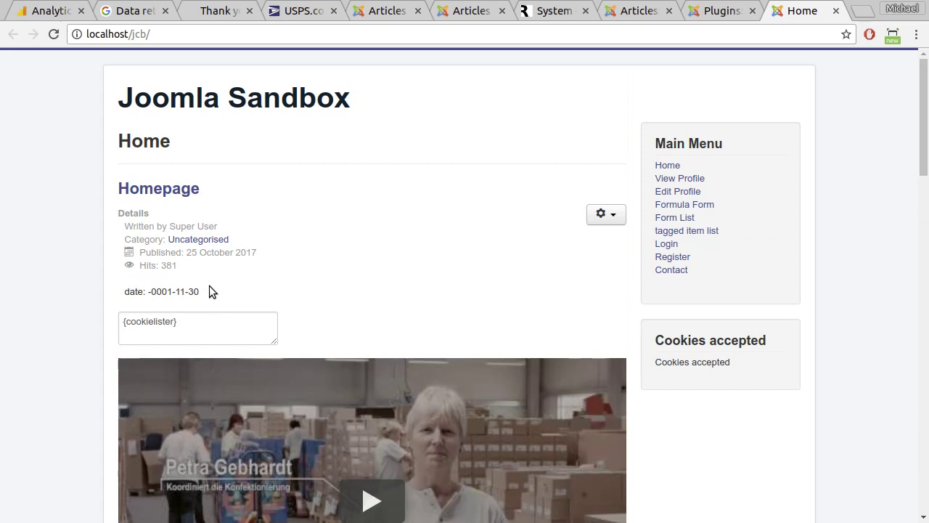
scroll(71, 309, "down", 5)
scroll(75, 311, "up", 1)
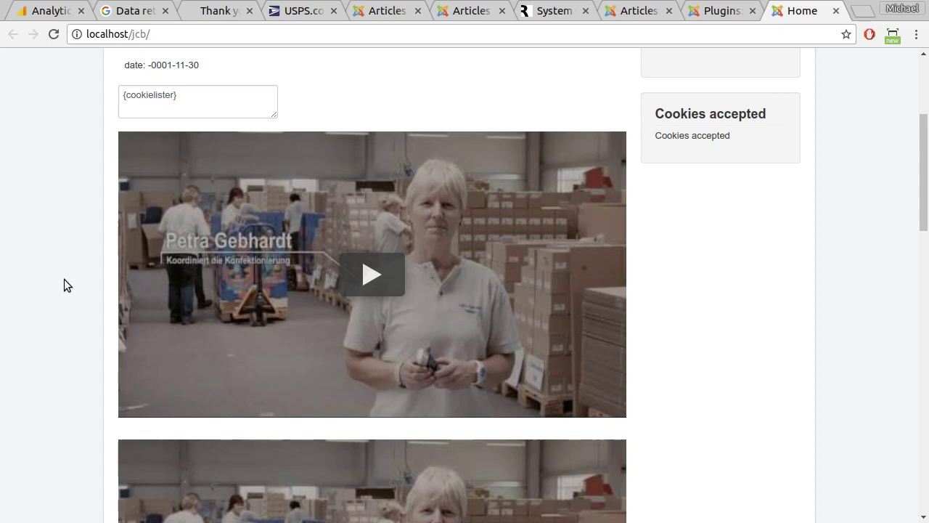
scroll(62, 279, "up", 2)
scroll(63, 279, "down", 2)
scroll(44, 250, "down", 1)
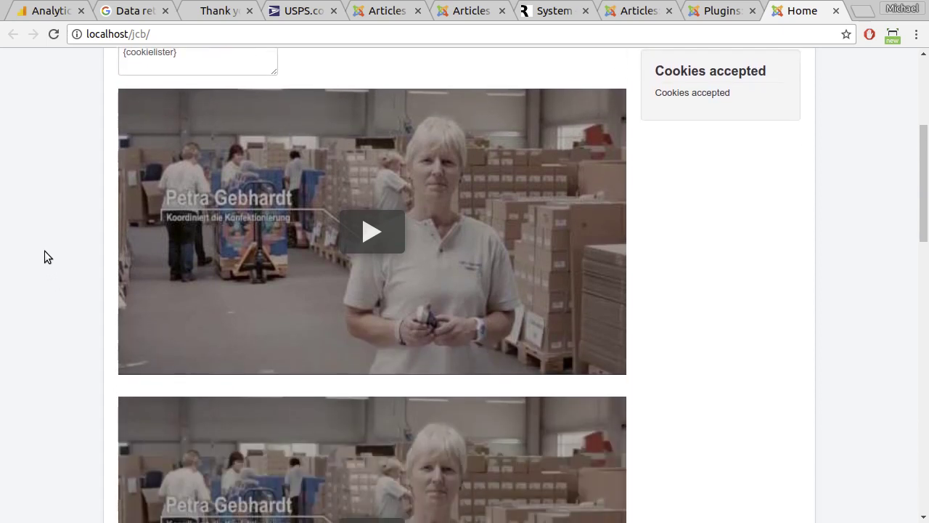
Play the first embedded video, mute it, and pause it at 0:09.
left_click(377, 258)
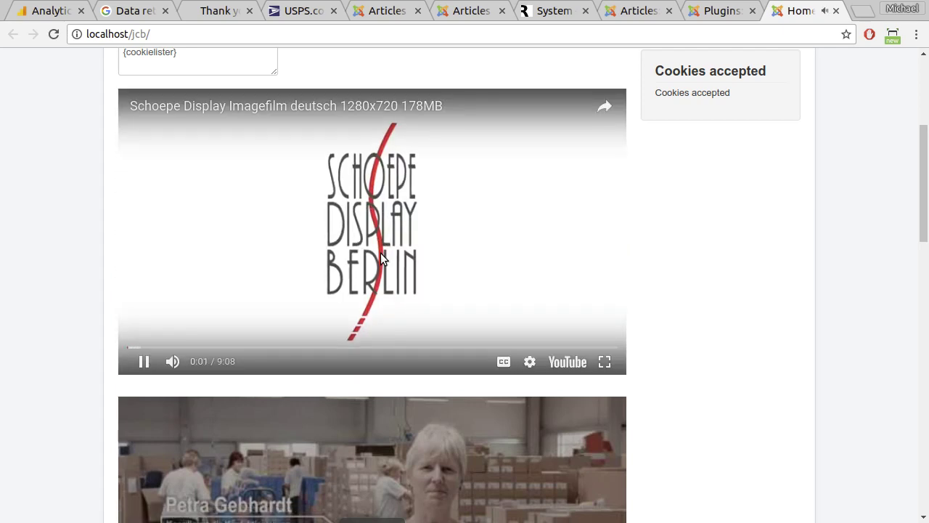
left_click(172, 361)
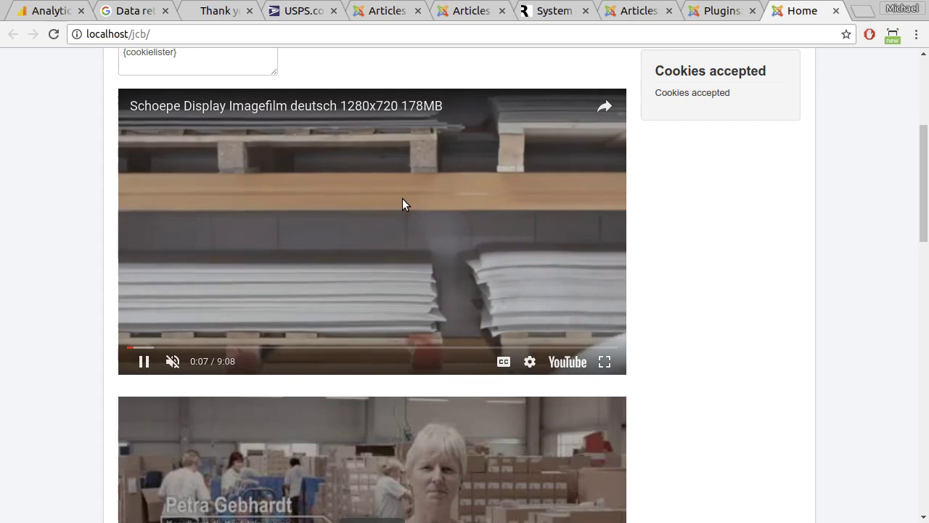
left_click(353, 233)
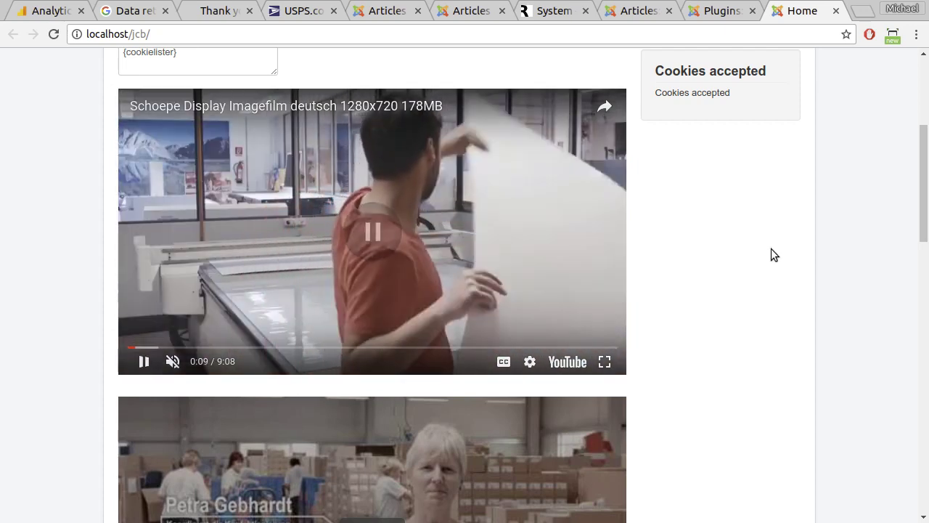
Scroll through the home page, then return to the Homepage article editor.
scroll(519, 252, "down", 15)
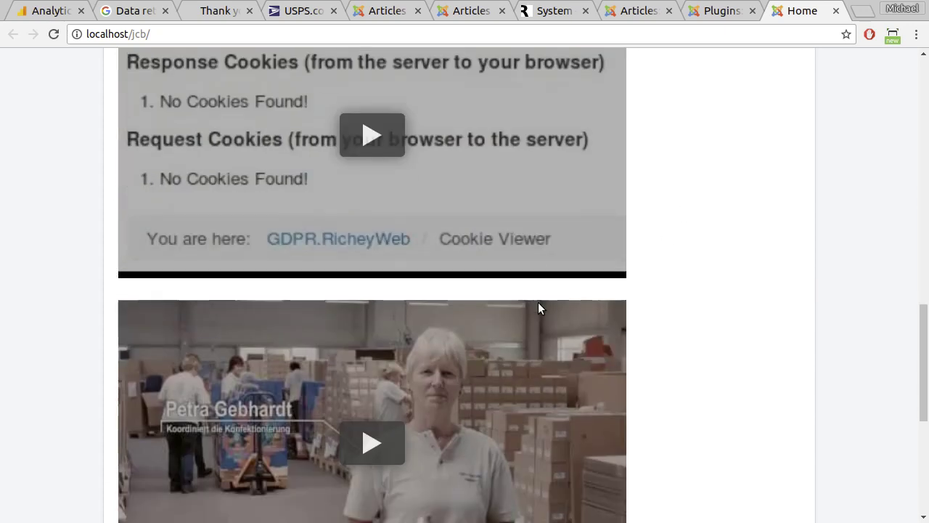
scroll(552, 318, "up", 6)
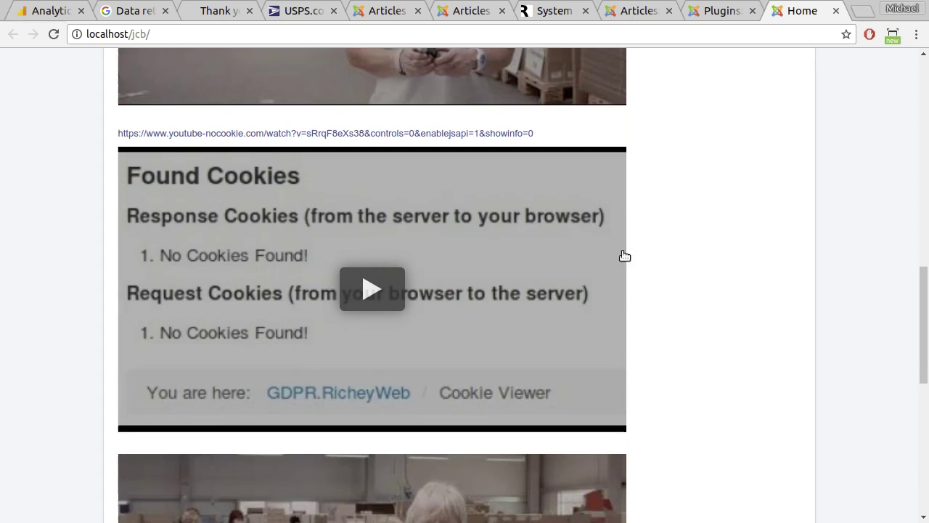
scroll(622, 255, "up", 4)
scroll(627, 254, "down", 3)
scroll(628, 254, "down", 5)
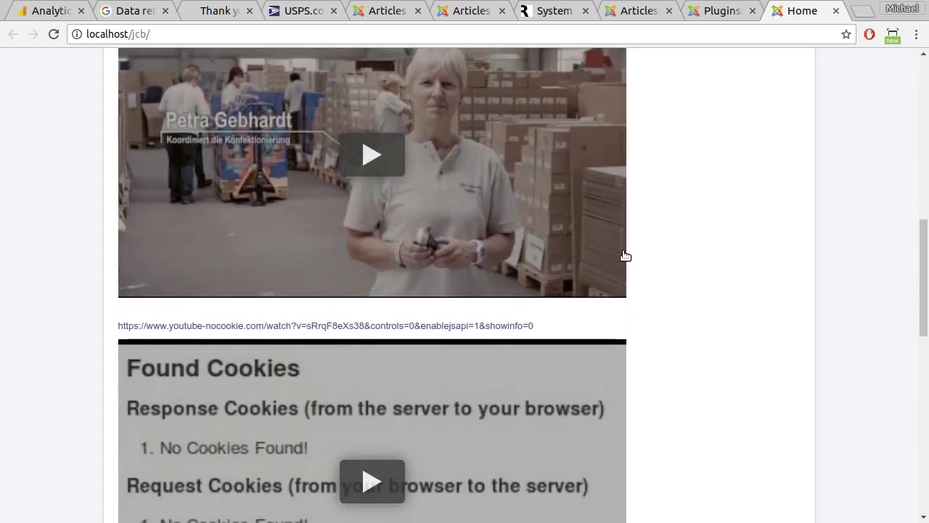
scroll(630, 254, "up", 4)
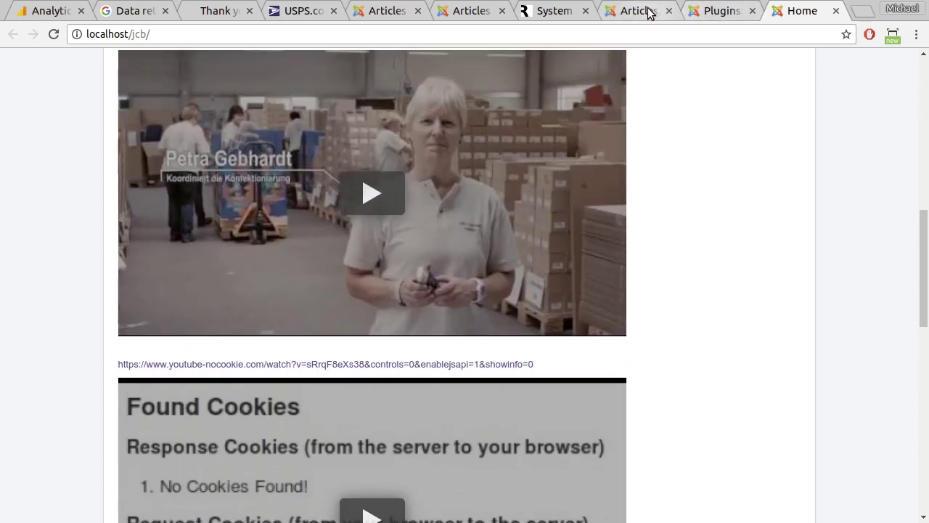
left_click(638, 16)
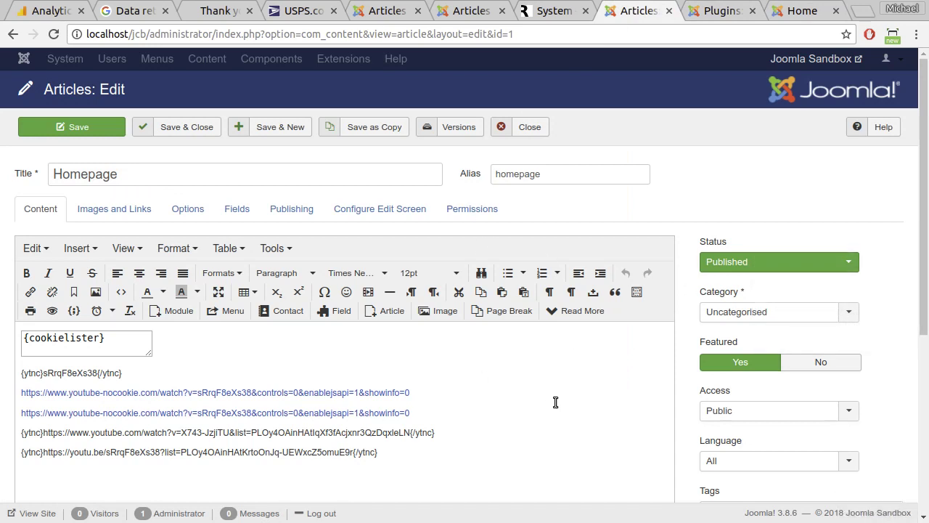
Select the article's {ytnc} embed tags and links, then toggle the editor to raw HTML source.
scroll(559, 400, "down", 2)
scroll(563, 400, "down", 3)
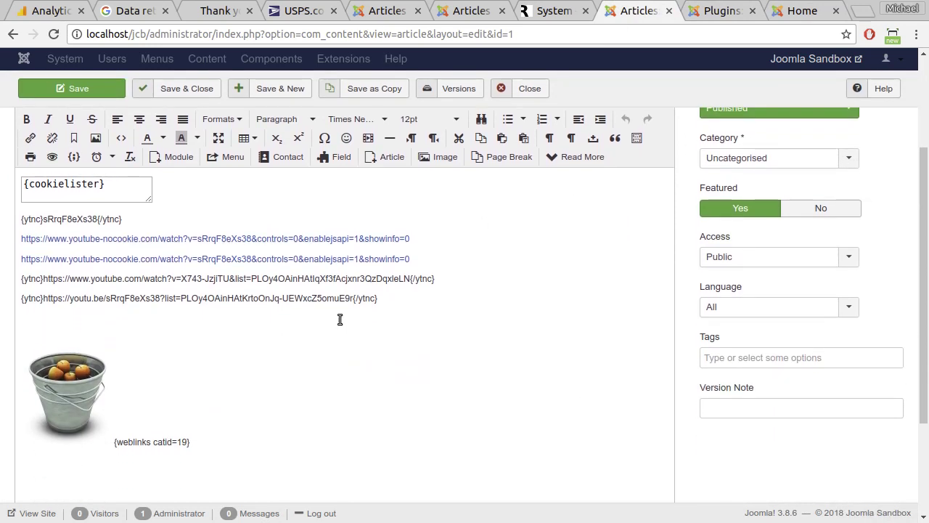
left_click_drag(395, 303, 9, 222)
left_click(434, 379)
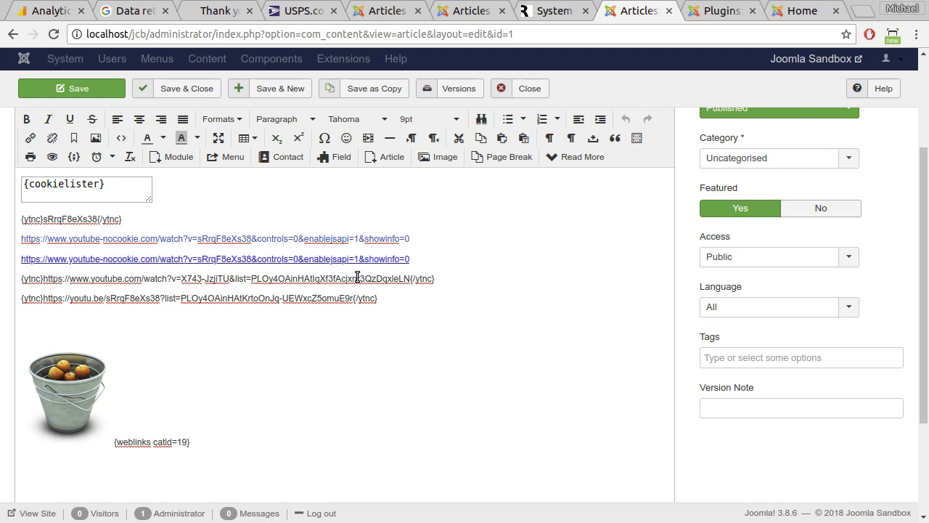
scroll(580, 418, "down", 3)
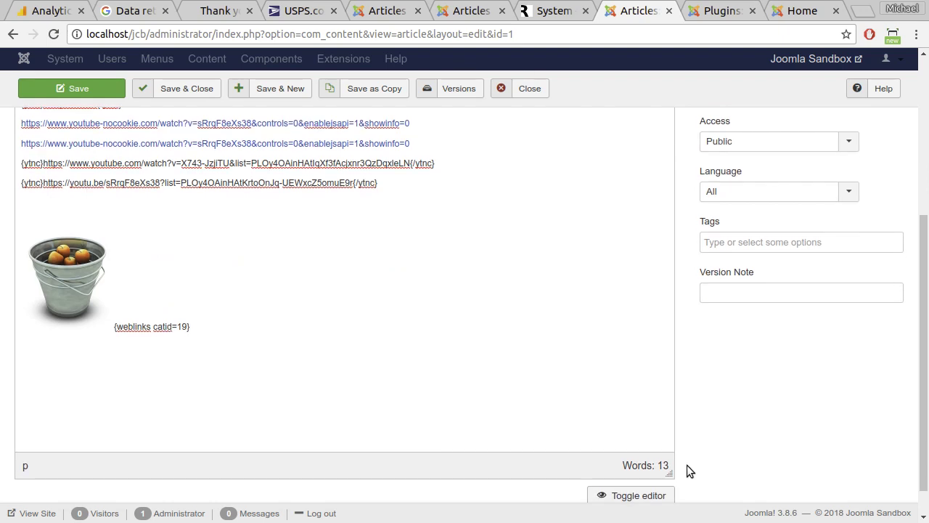
left_click(649, 495)
scroll(501, 308, "up", 3)
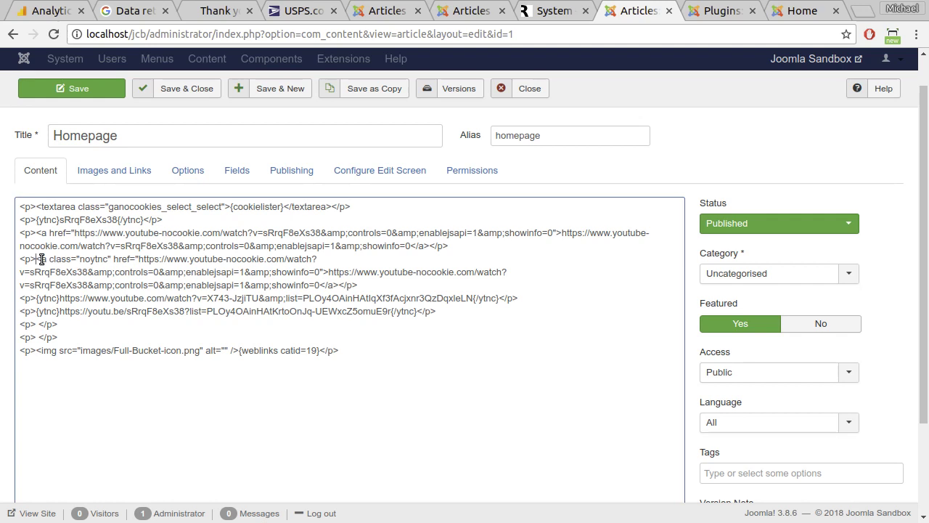
Select the <a class="noytnc"> link markup and the noytnc class name in the source.
left_click_drag(36, 259, 494, 272)
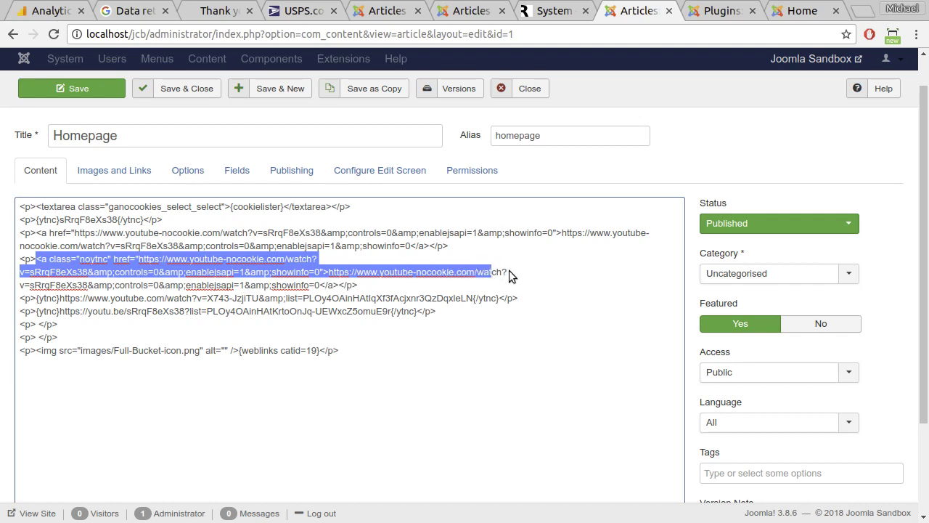
left_click(442, 380)
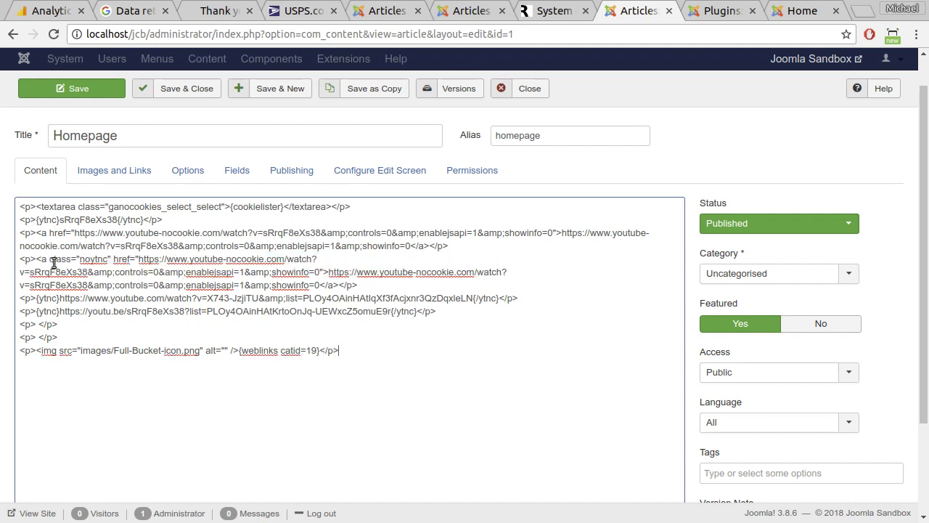
double_click(93, 260)
On the front-end home page, highlight the noytnc link shown as plain YouTube URL text.
left_click(786, 15)
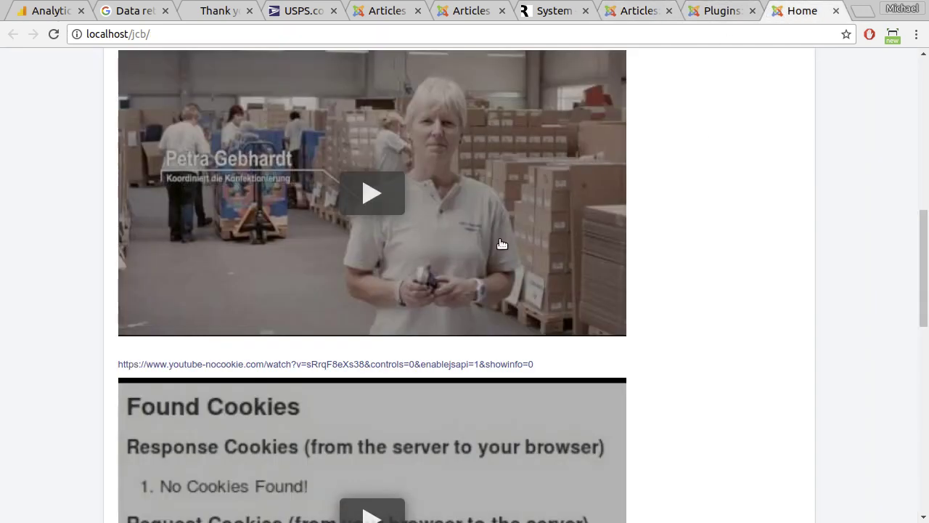
left_click_drag(556, 360, 224, 384)
left_click(699, 365)
scroll(697, 387, "down", 2)
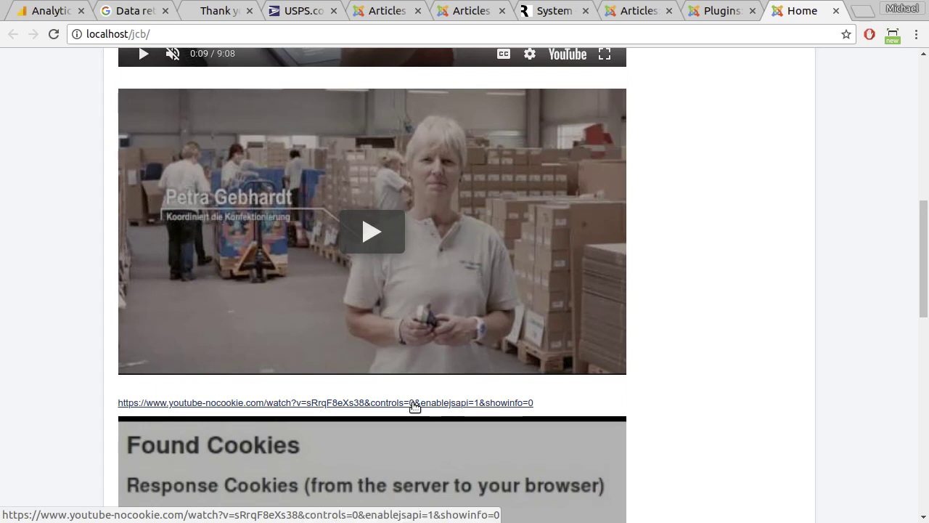
In the article source, select the first {ytnc} tag and its video id sRrqF8eXs38.
left_click(725, 11)
left_click(642, 10)
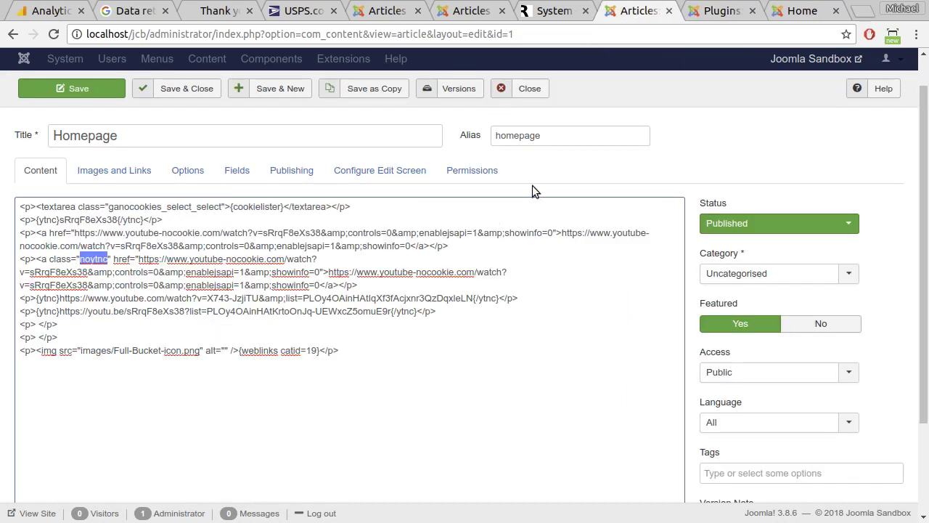
left_click(384, 439)
left_click(34, 219)
left_click_drag(34, 220, 143, 222)
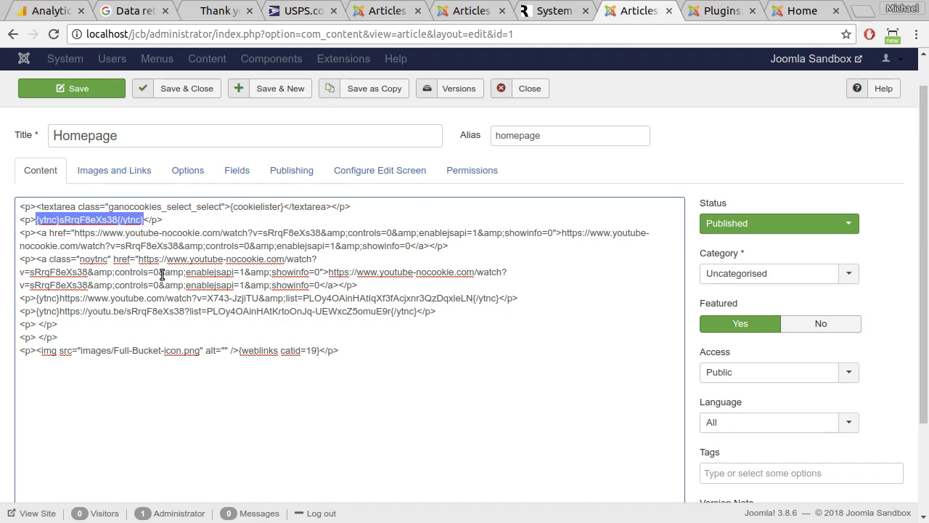
double_click(71, 221)
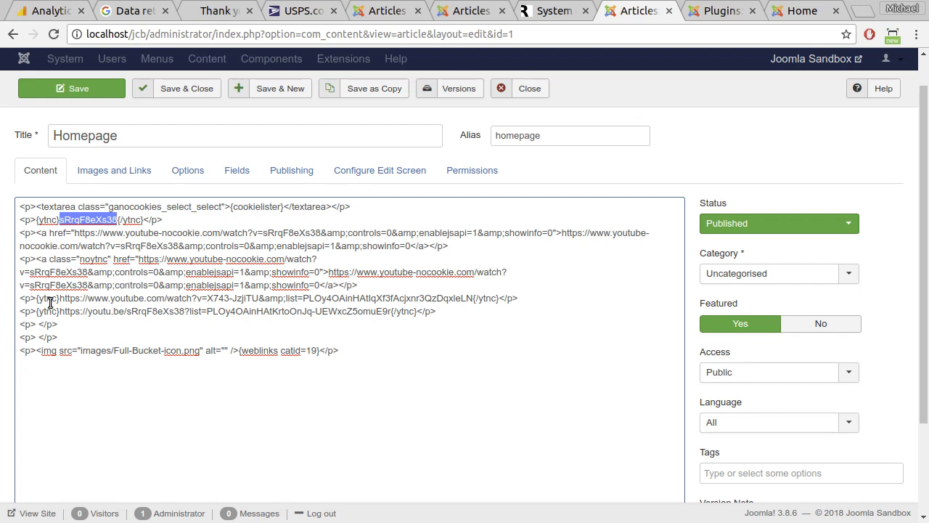
Select the {ytnc} tag around the playlist URL, then scroll to its front-page embed.
left_click_drag(37, 299, 520, 299)
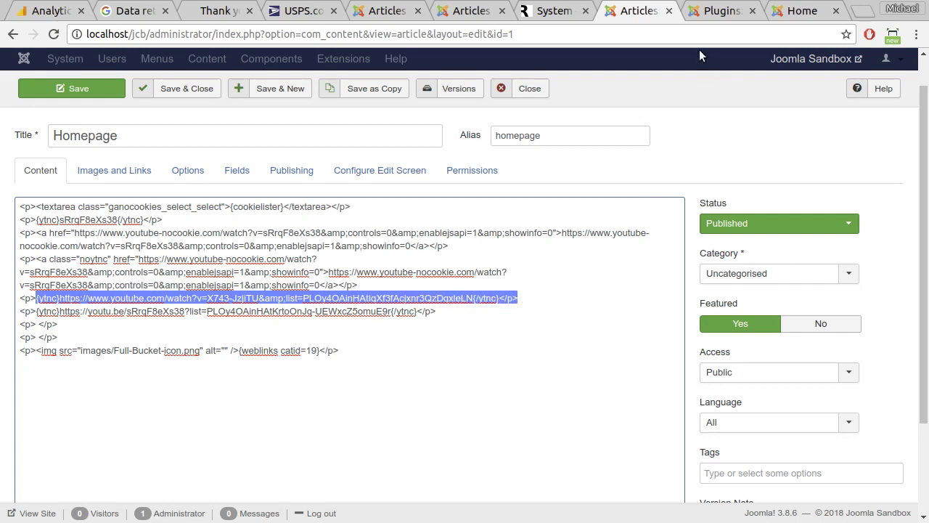
left_click(798, 13)
scroll(679, 229, "down", 5)
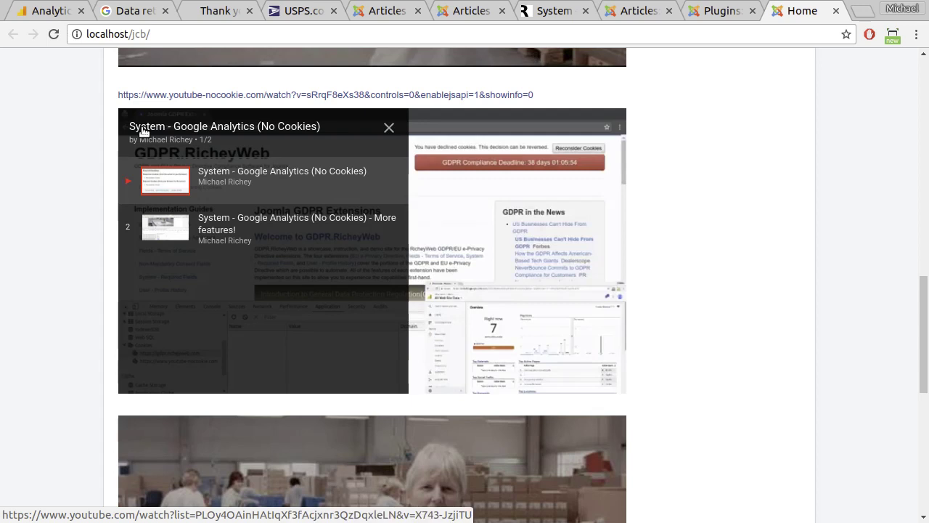
Start the 2-video playlist, pause it, and go back to the Homepage article source.
left_click(390, 128)
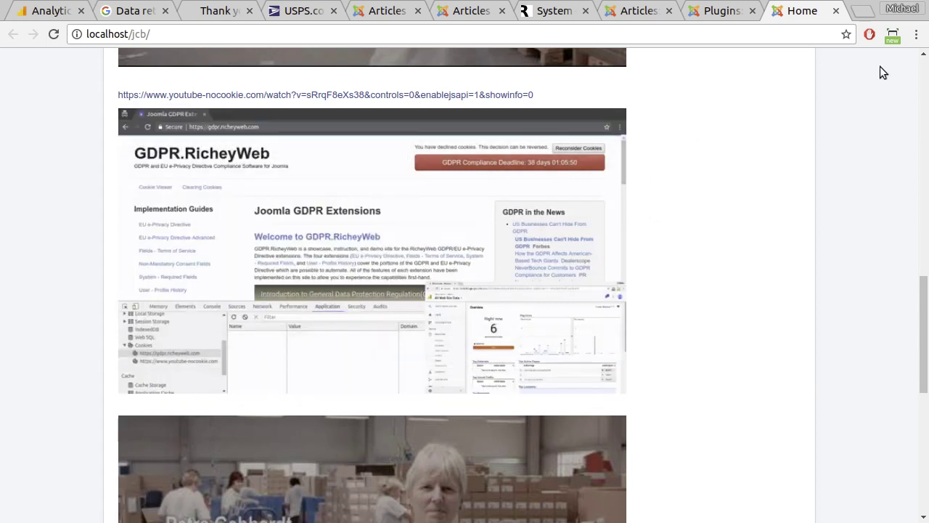
mouse_move(444, 251)
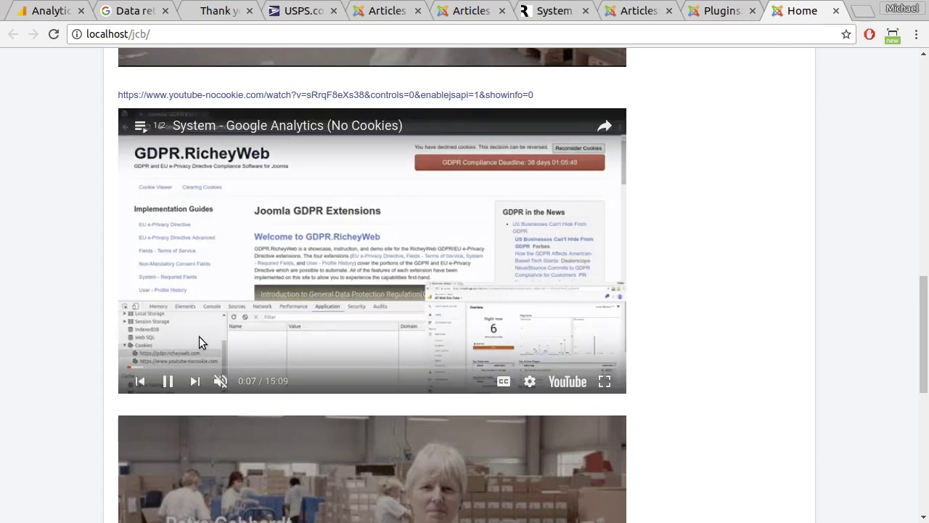
left_click(495, 215)
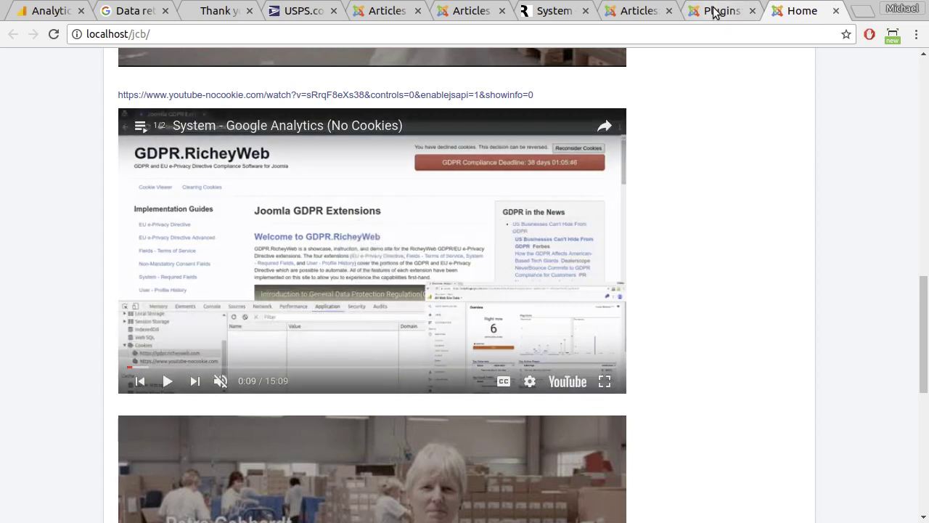
left_click(635, 12)
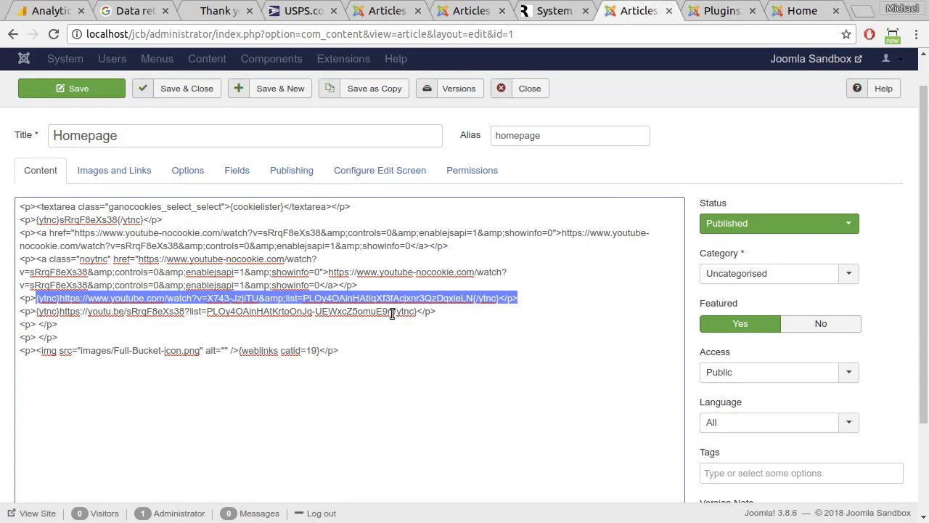
left_click_drag(391, 313, 60, 311)
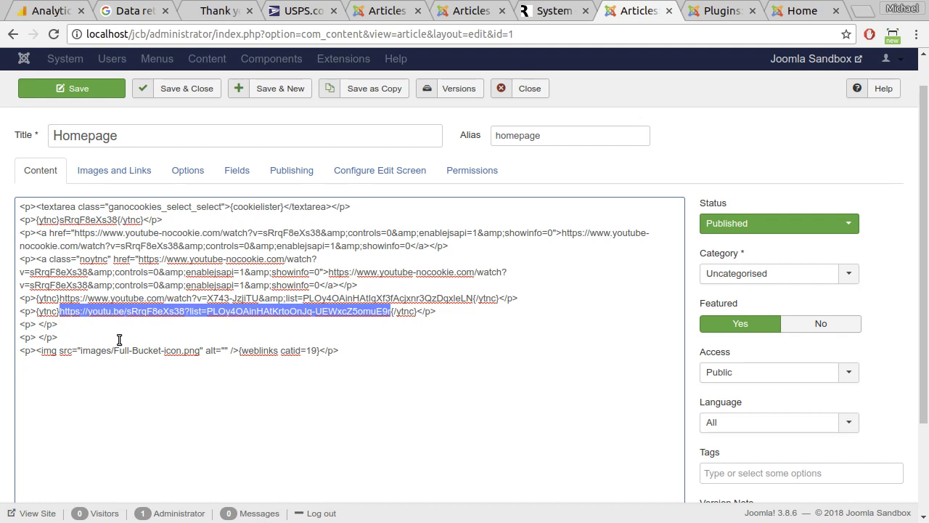
left_click(105, 328)
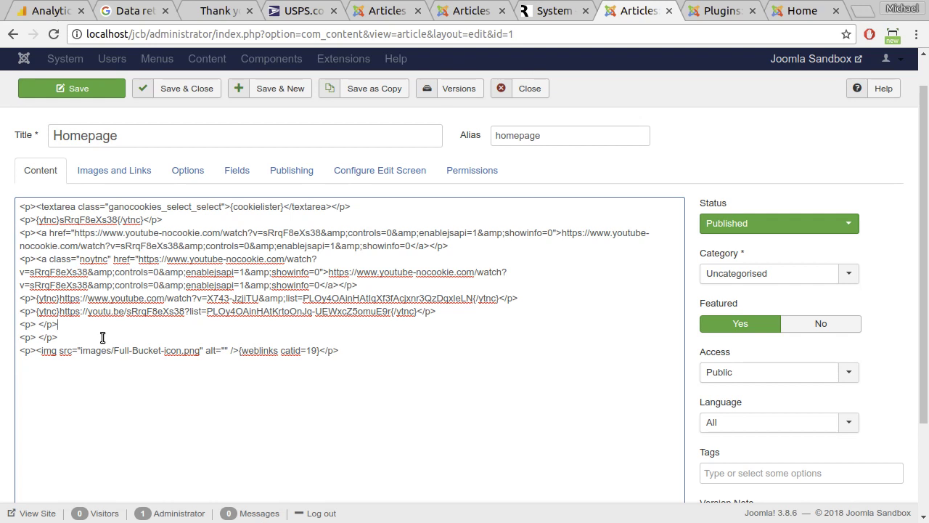
Insert autoplay="0" after {ytnc on the youtu.be line, save the Homepage article, and view the front page.
left_click_drag(99, 337, 6, 325)
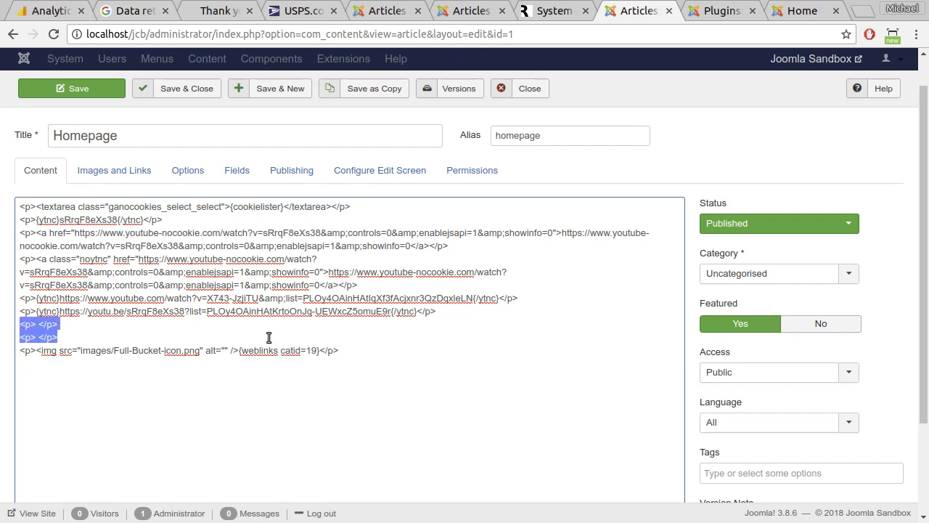
left_click(349, 349)
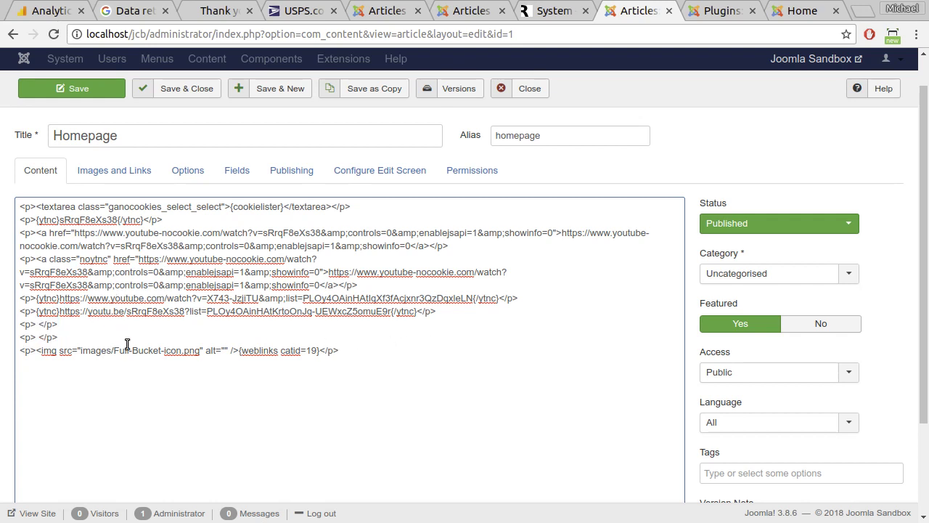
left_click(55, 314)
type("autoplay=\"")
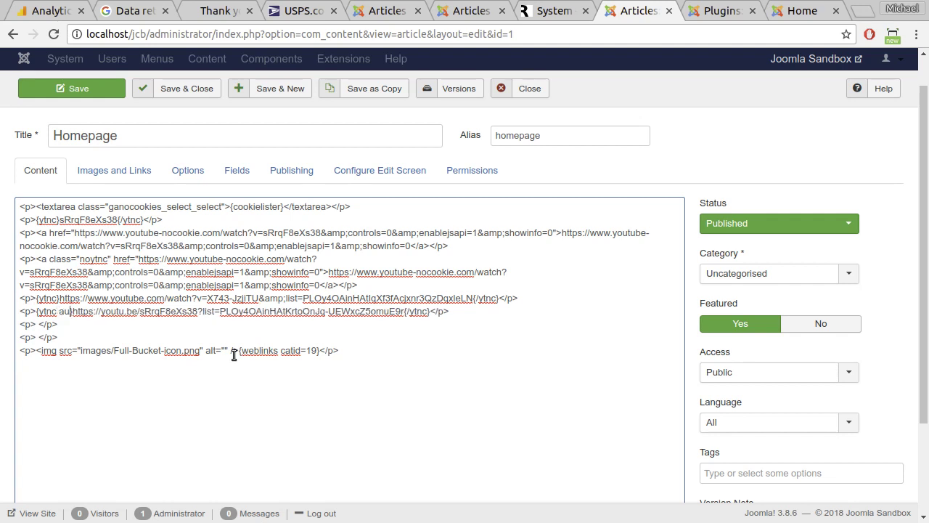
type("0\"")
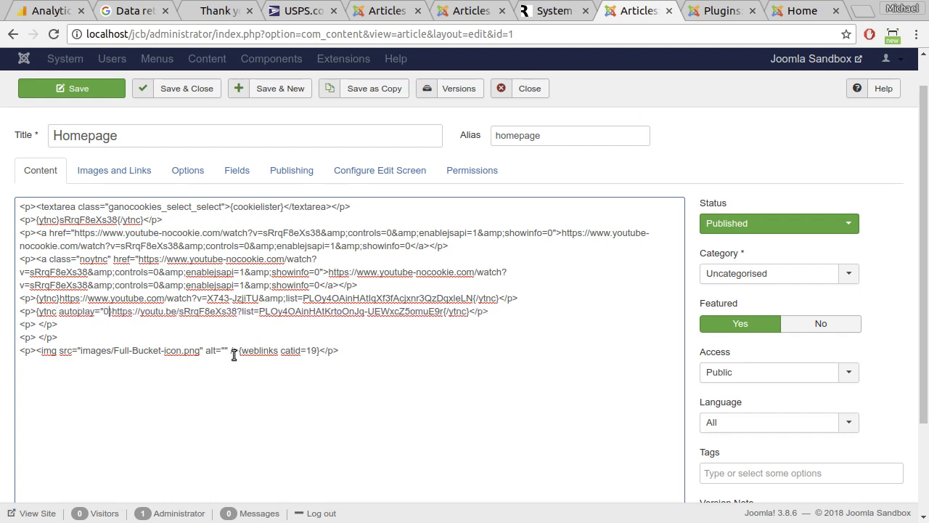
left_click(44, 88)
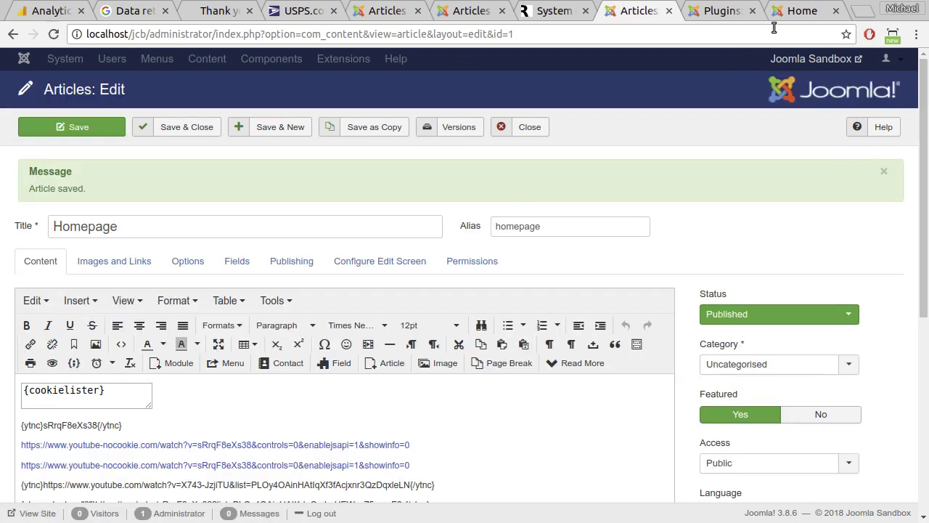
left_click(792, 11)
Reload the Home page to confirm the autoplay="0" playlist video stays idle, then reopen the Homepage editor.
scroll(94, 226, "down", 3)
scroll(115, 219, "down", 3)
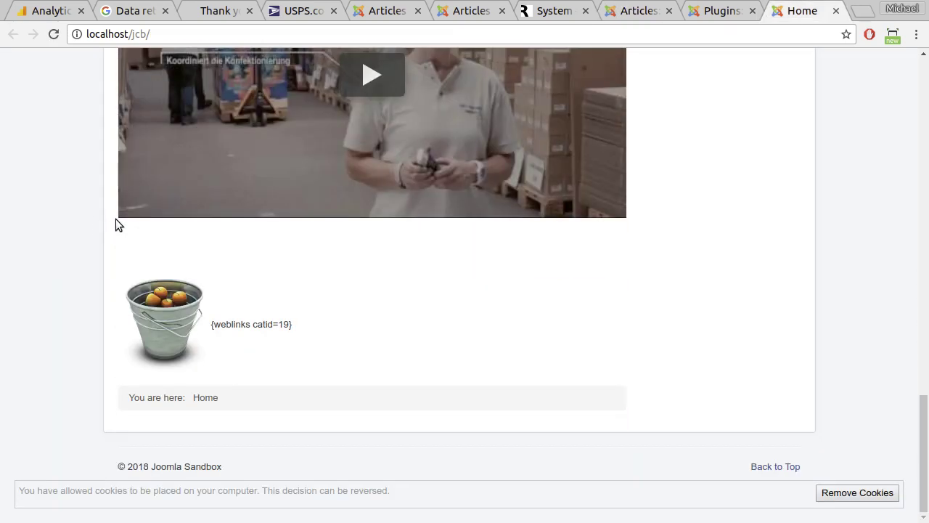
scroll(115, 218, "up", 2)
left_click(61, 34)
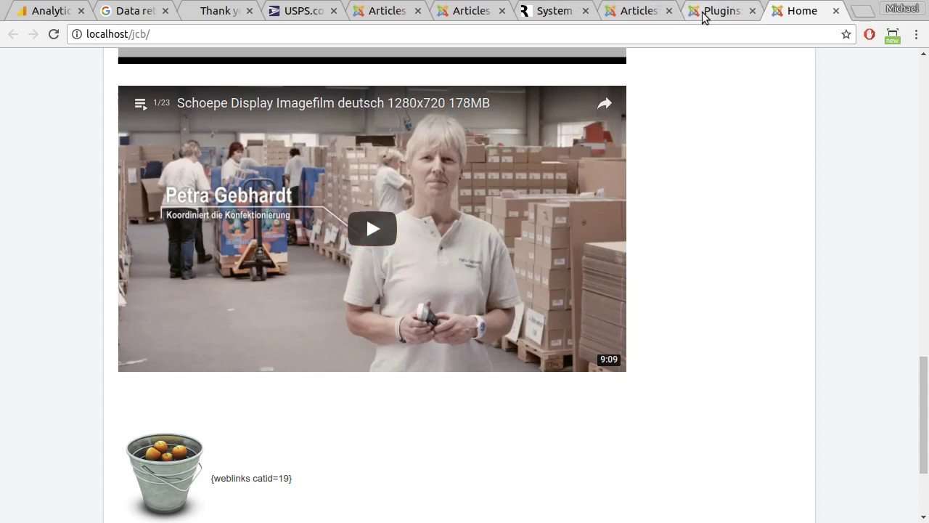
left_click(653, 13)
scroll(414, 380, "down", 3)
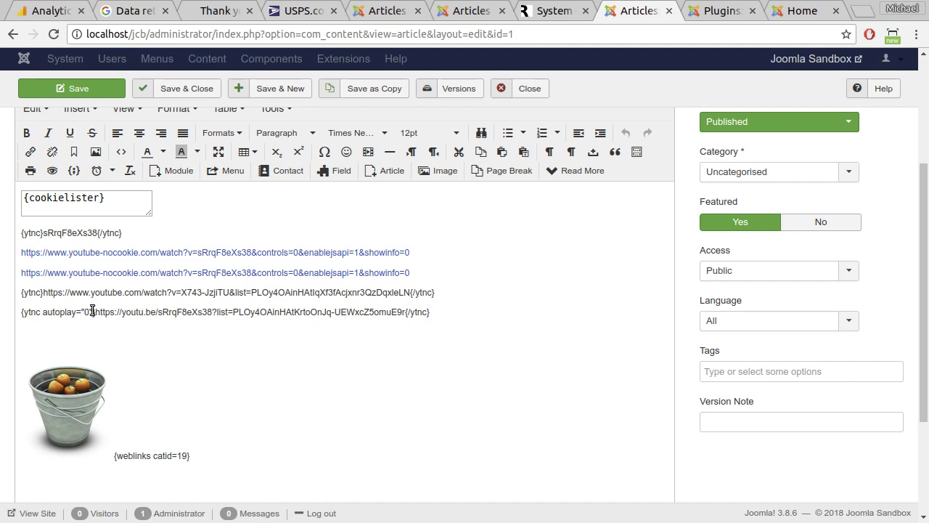
Replace the tag's autoplay="0" attribute with &autoplay=0 on the youtu.be URL, save, and view Home.
left_click_drag(93, 310, 45, 312)
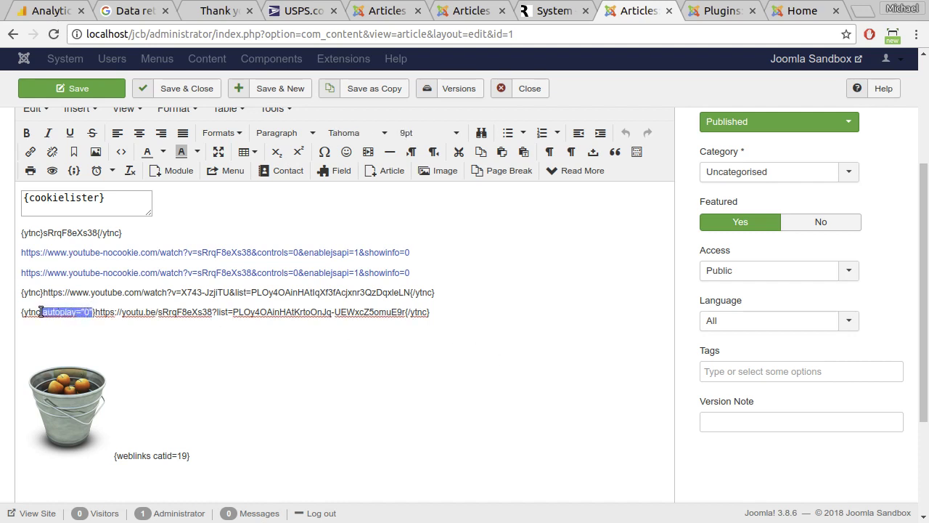
key("BackSpace")
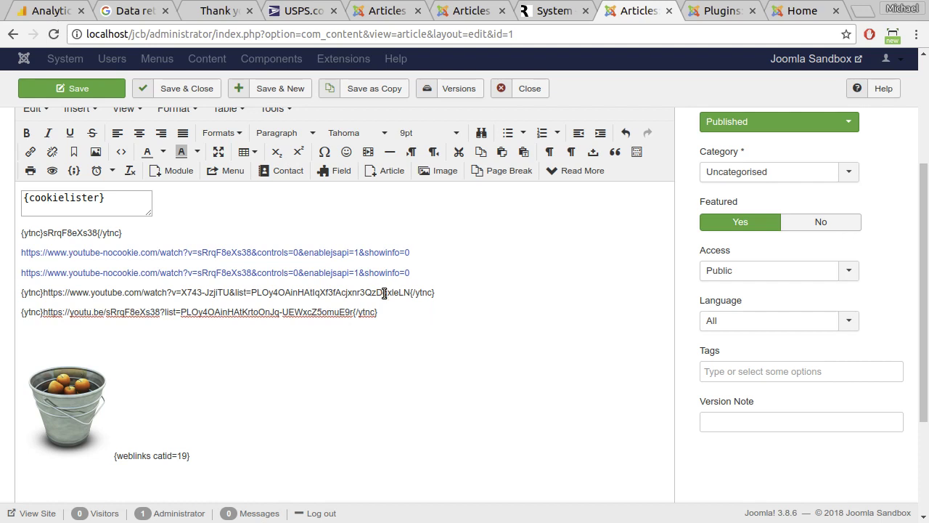
left_click(352, 312)
type("&autoplay=")
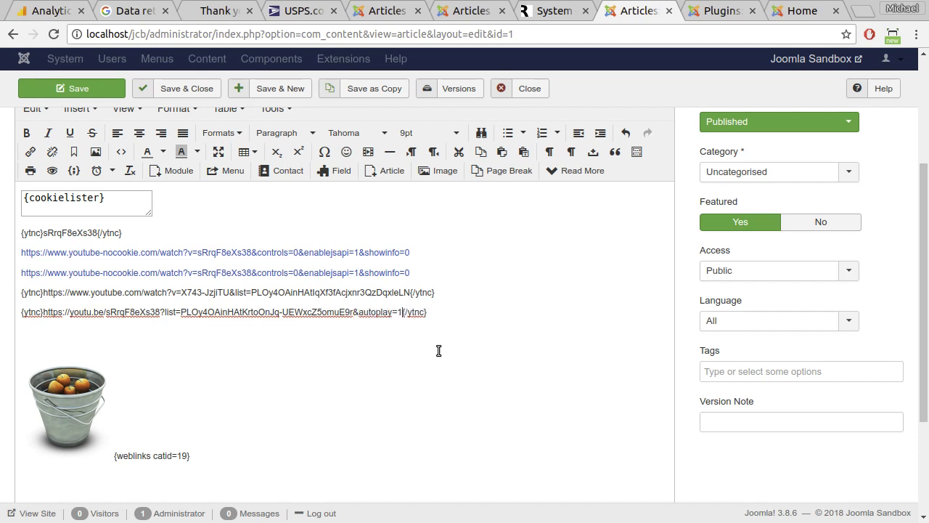
type("0")
left_click(77, 88)
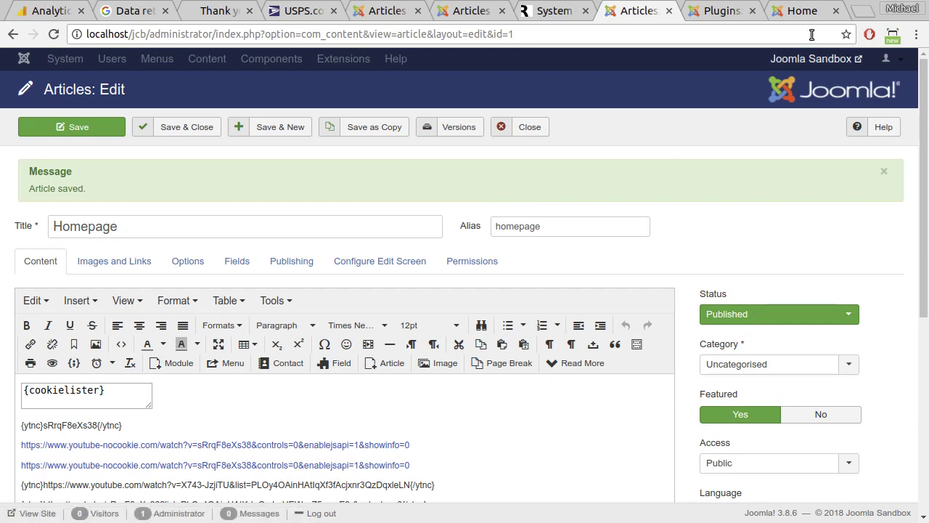
left_click(799, 11)
Reload Home to verify the URL's autoplay=0 keeps the video idle, then return to the article editor.
left_click(53, 34)
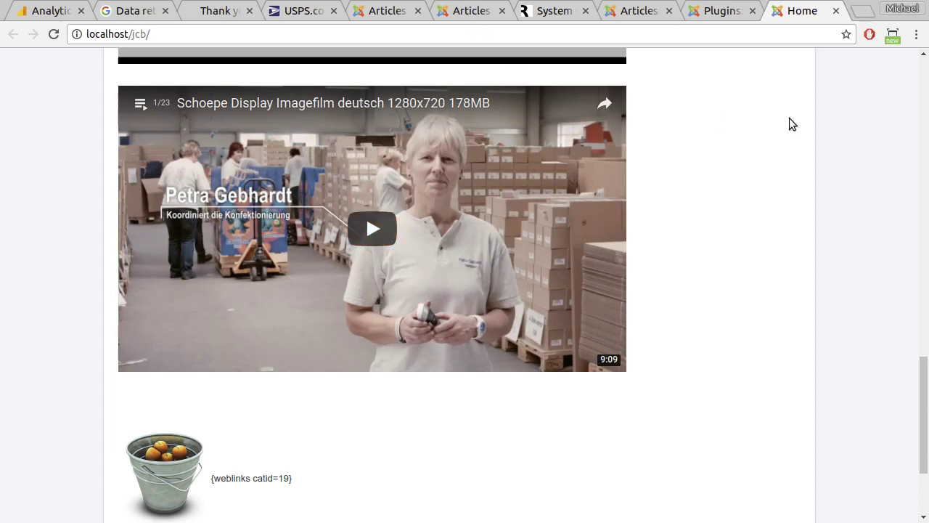
left_click(632, 14)
scroll(494, 443, "down", 3)
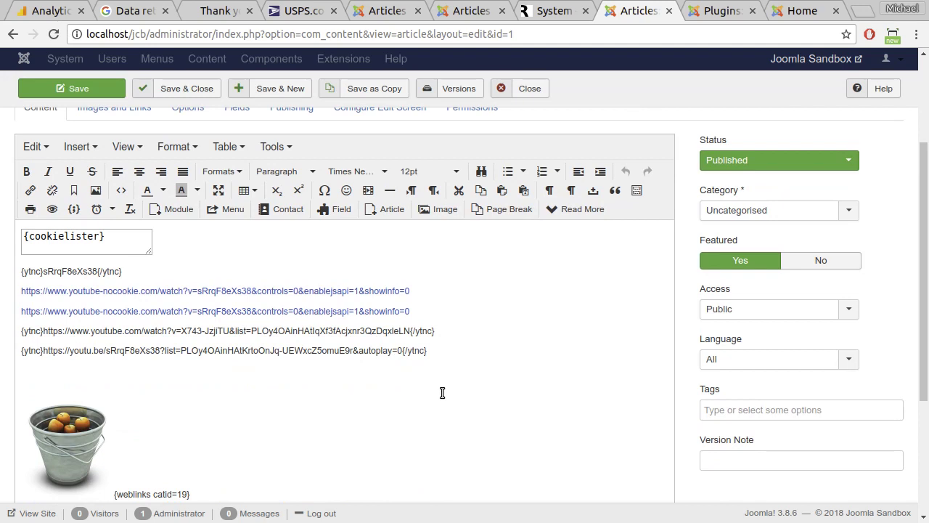
Add autoplay="1" to the youtu.be {ytnc} tag to override the URL's autoplay=0, and save.
left_click_drag(351, 352, 398, 352)
left_click(403, 390)
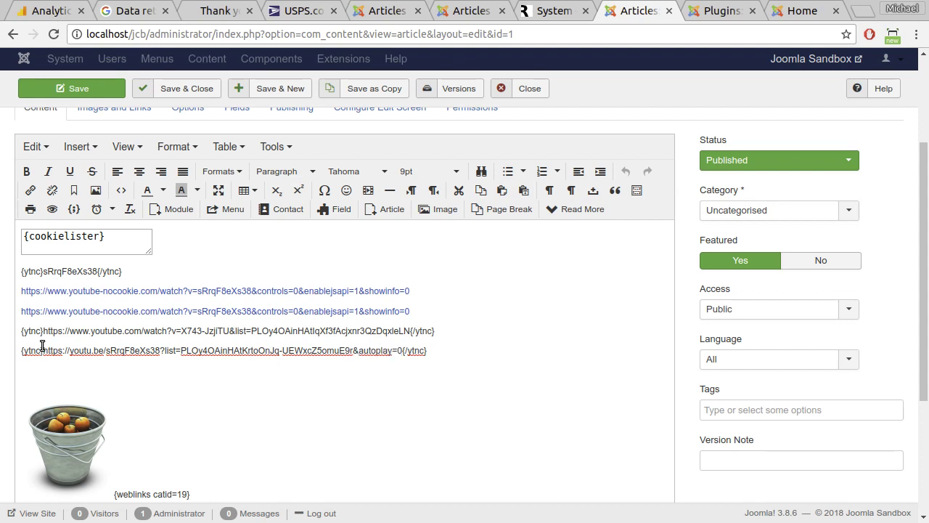
left_click_drag(43, 351, 35, 350)
type("autopl")
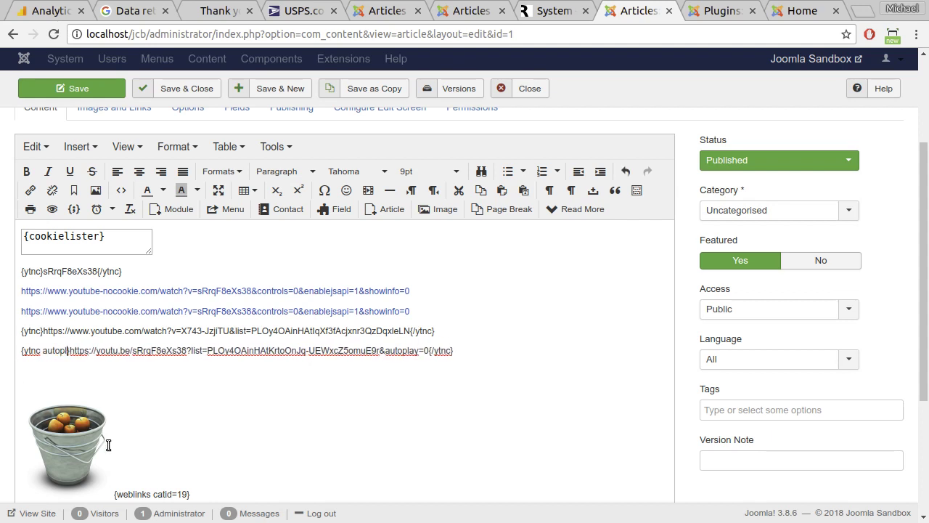
type("ay=\"1\"}")
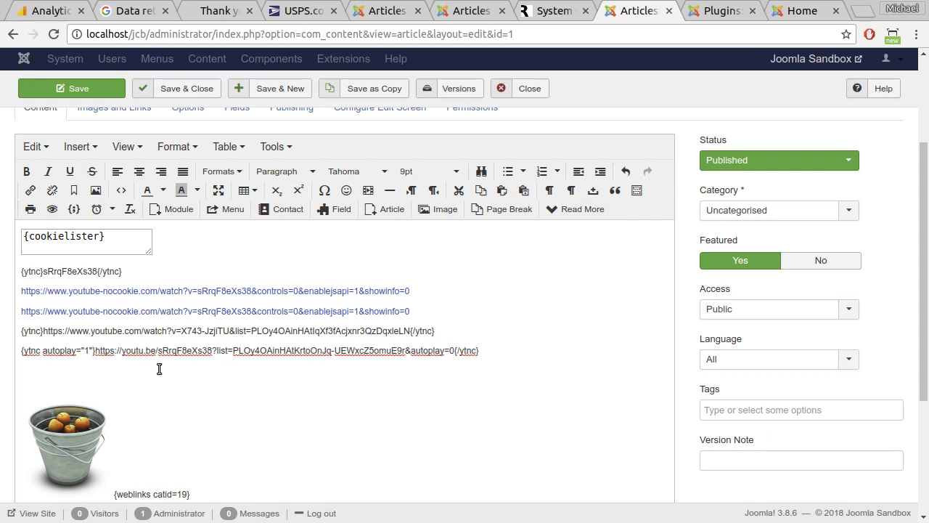
left_click(85, 82)
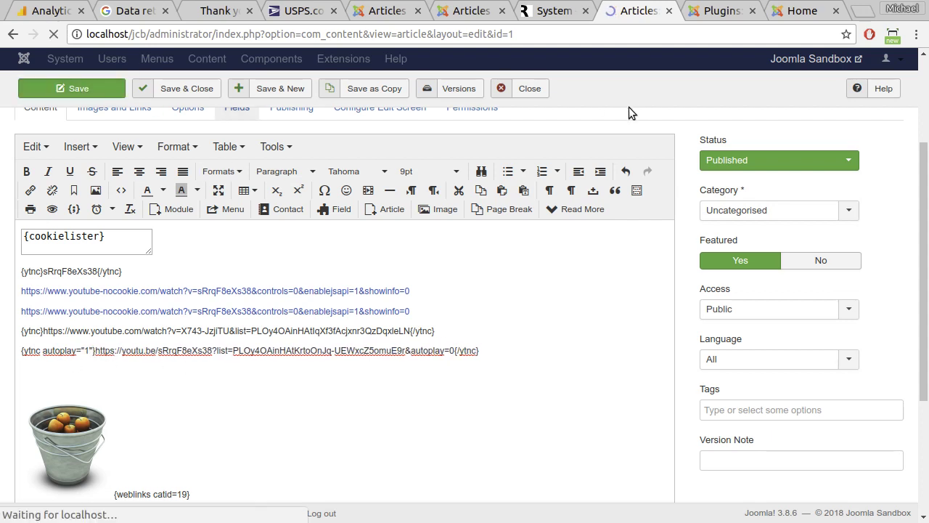
Reload the Home page, confirm the video autoplays, pause it, and show its share link.
left_click(800, 11)
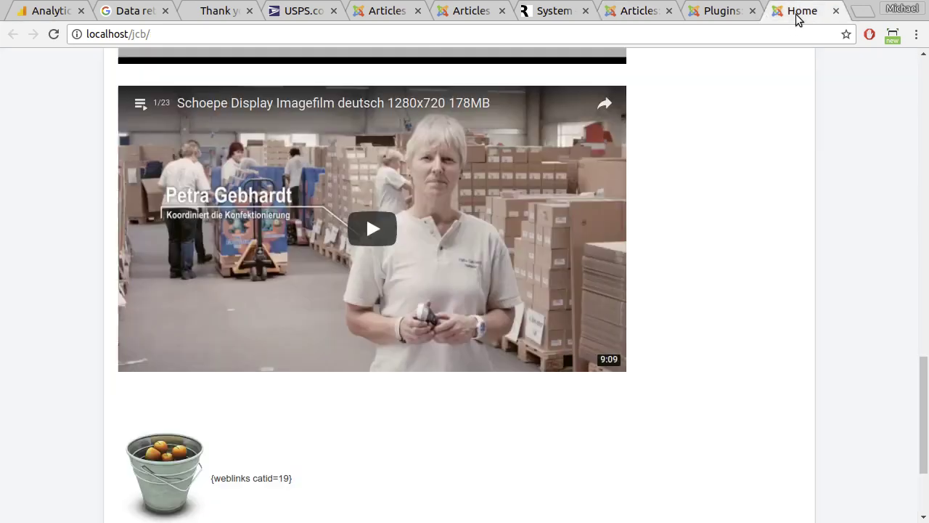
left_click(52, 34)
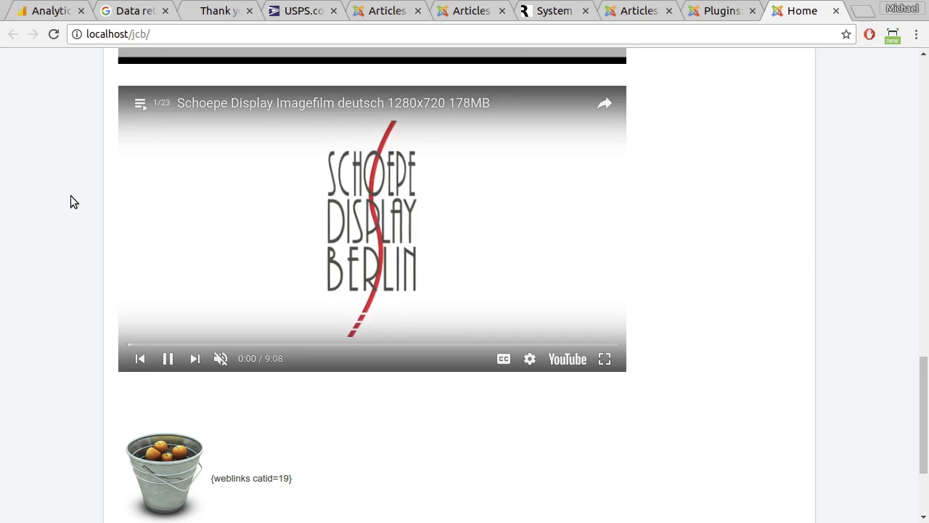
left_click(396, 216)
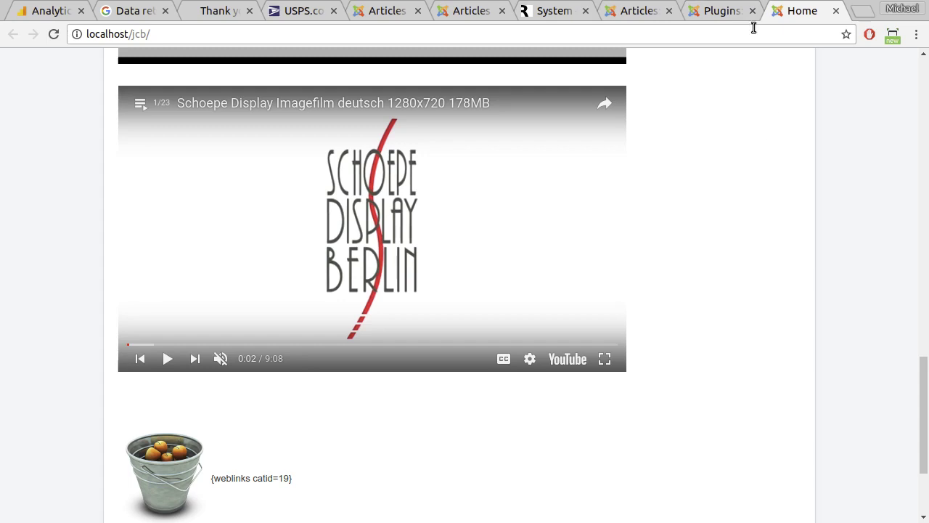
left_click(604, 103)
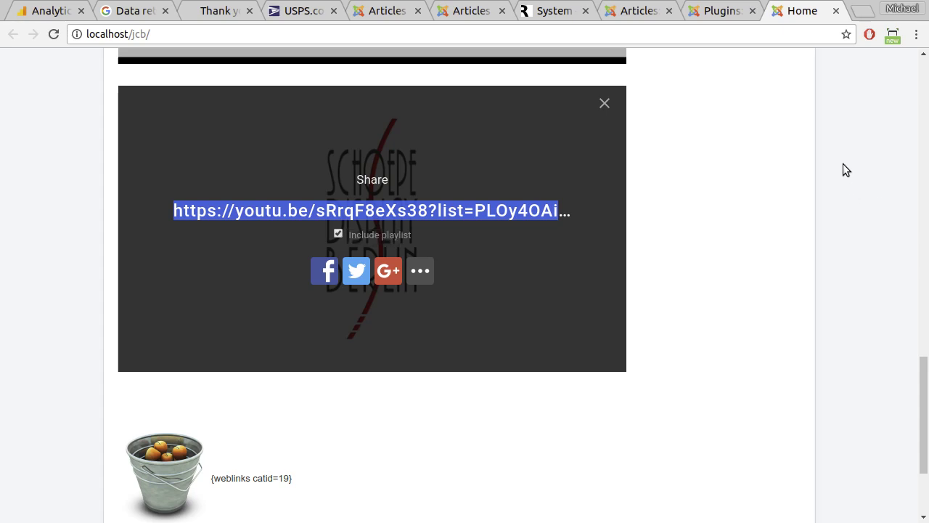
left_click(786, 151)
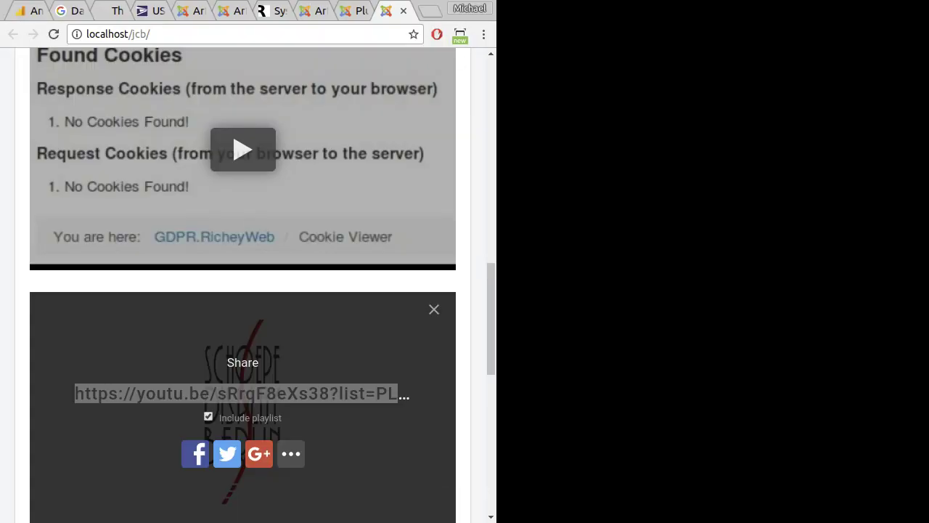
Widen the browser, scan the Home page's video embeds, and return to the YouTube (No Cookies) plugin.
left_click_drag(496, 114, 928, 115)
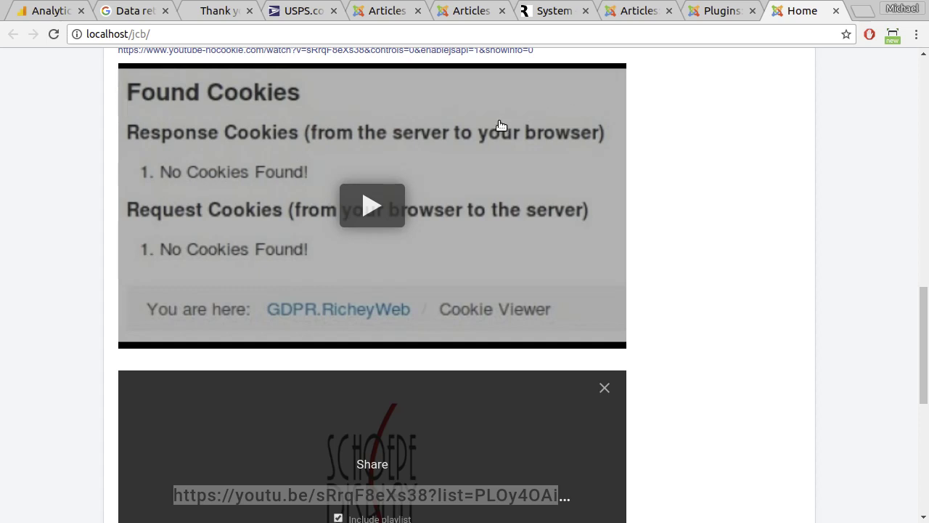
scroll(722, 190, "up", 12)
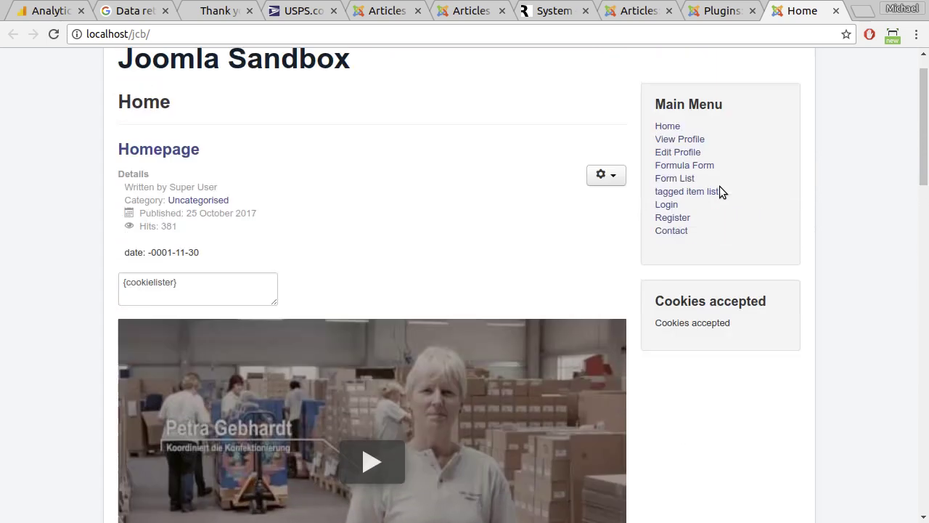
scroll(471, 191, "down", 12)
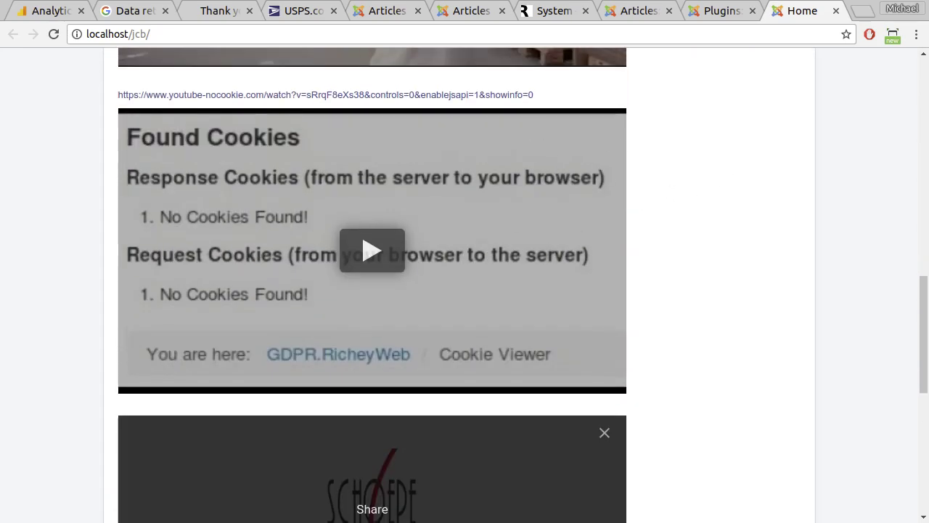
left_click(700, 10)
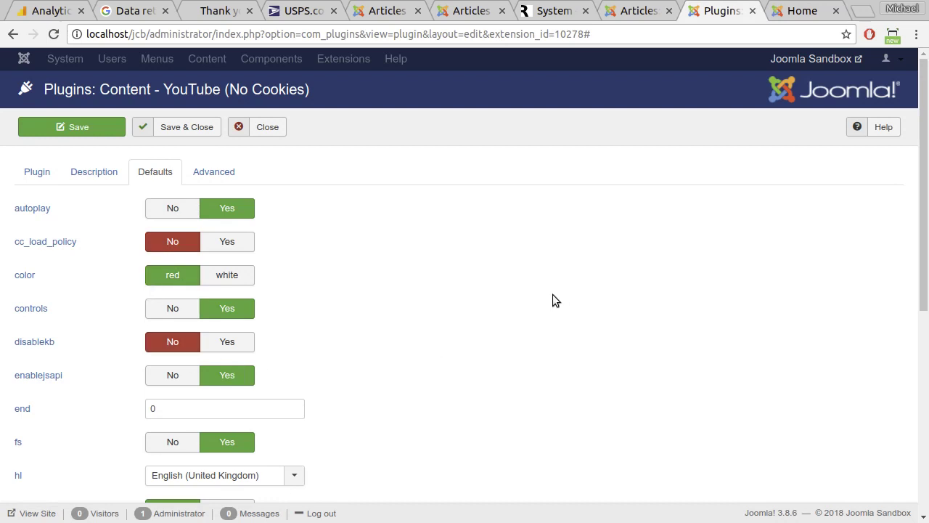
Compare the plugin Defaults (autoplay Yes, enablejsapi Yes plus its help text) with the Home page embeds.
left_click(828, 16)
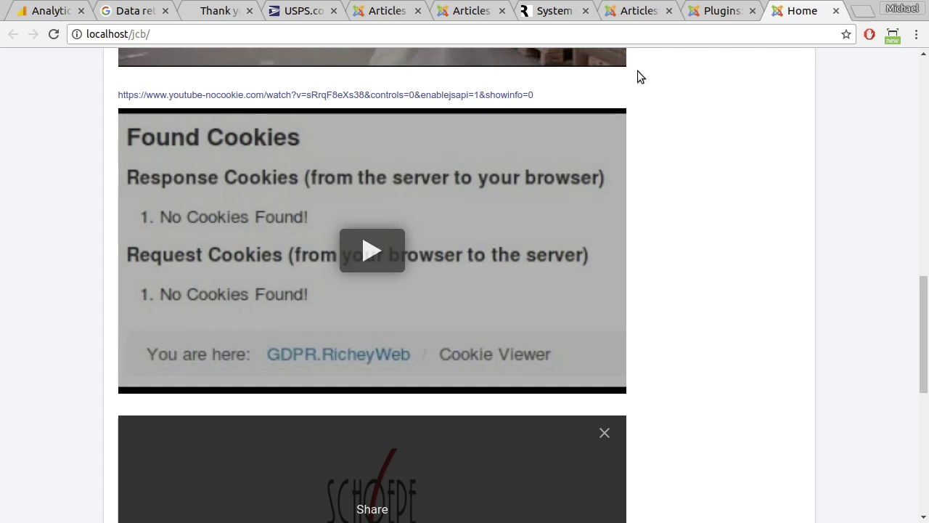
left_click(726, 11)
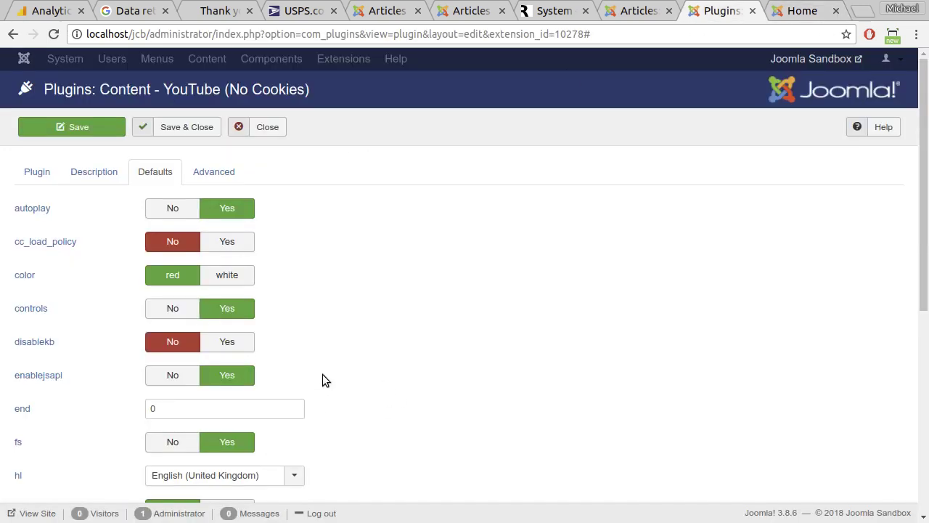
mouse_move(43, 382)
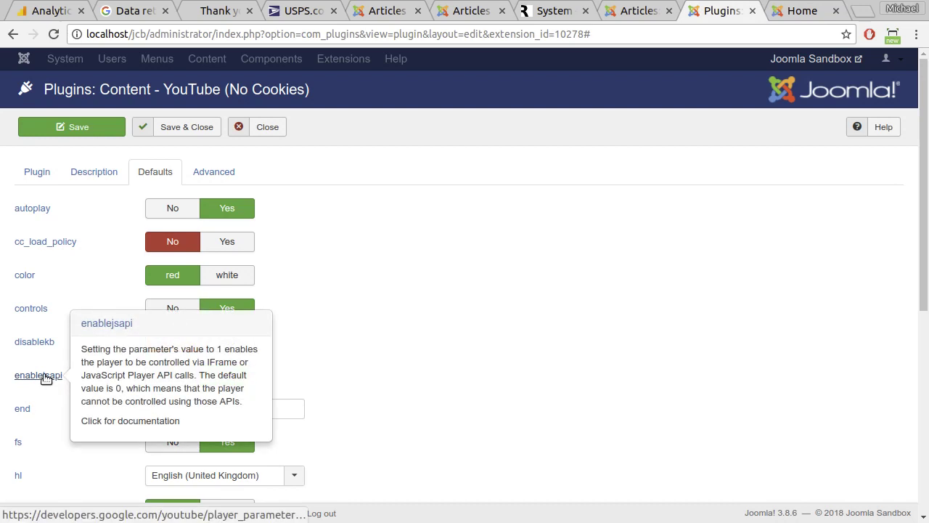
left_click(257, 380)
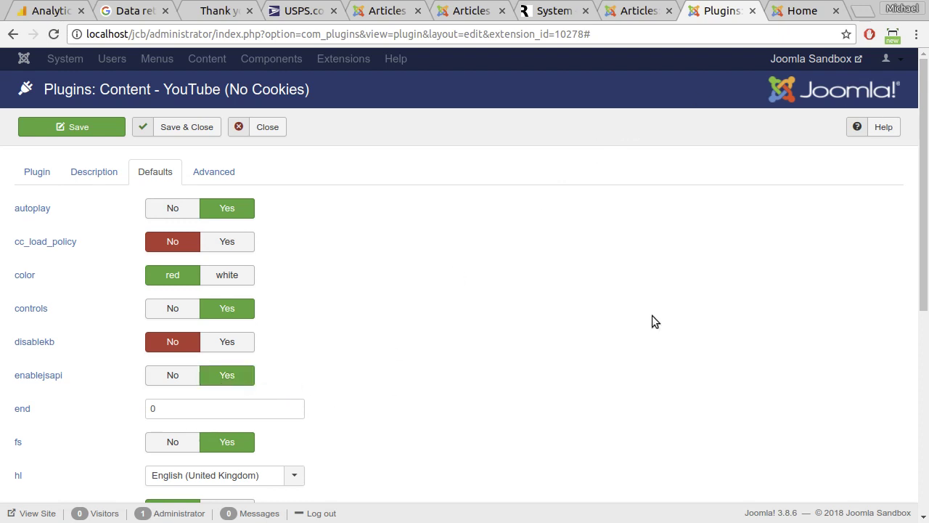
left_click(798, 10)
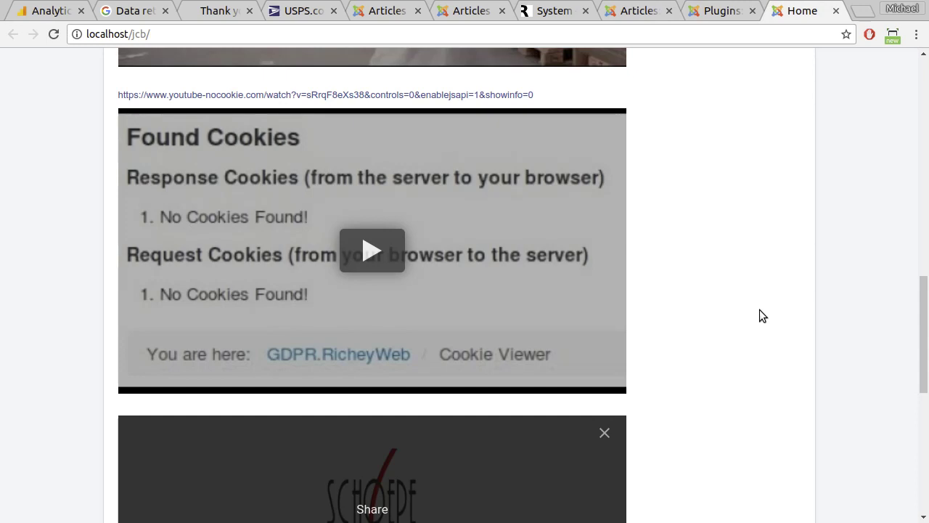
left_click(715, 11)
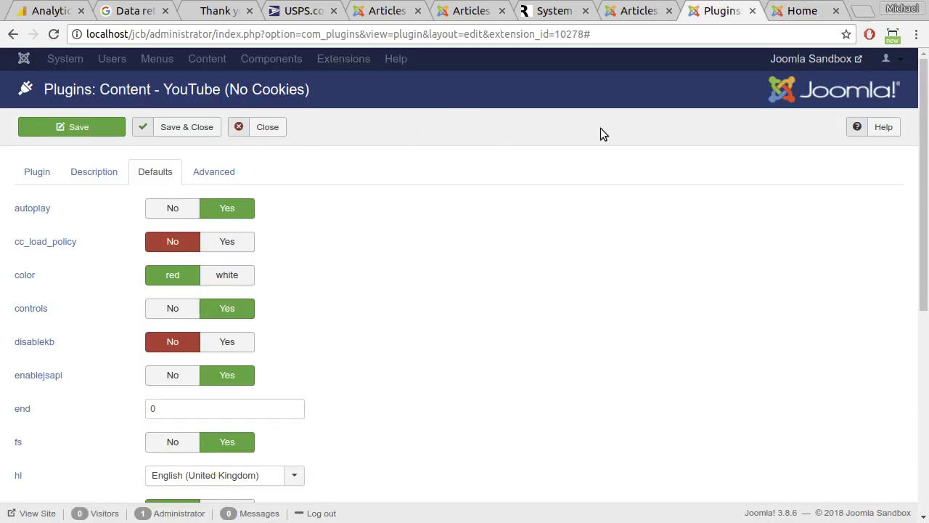
left_click(803, 12)
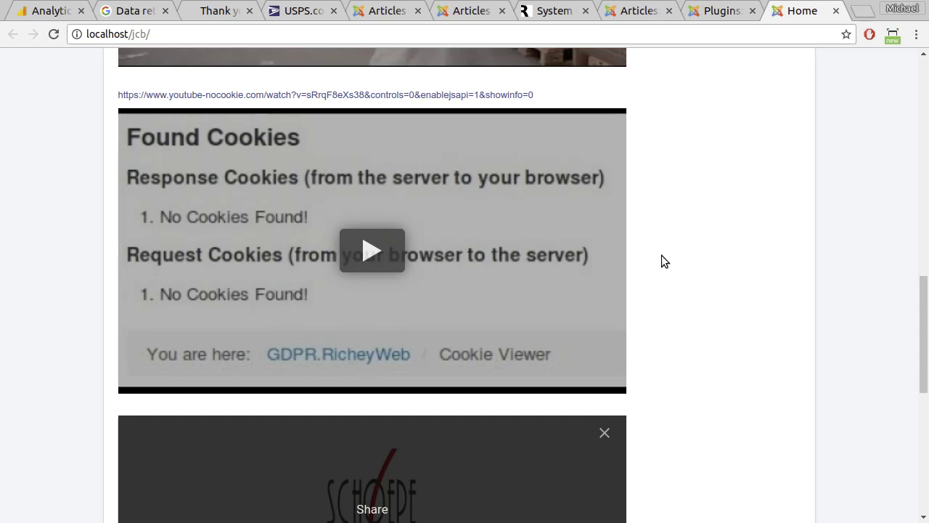
Open DevTools with ctrl+shift+j and filter the Network panel on 'collect'.
key("ctrl+shift+j")
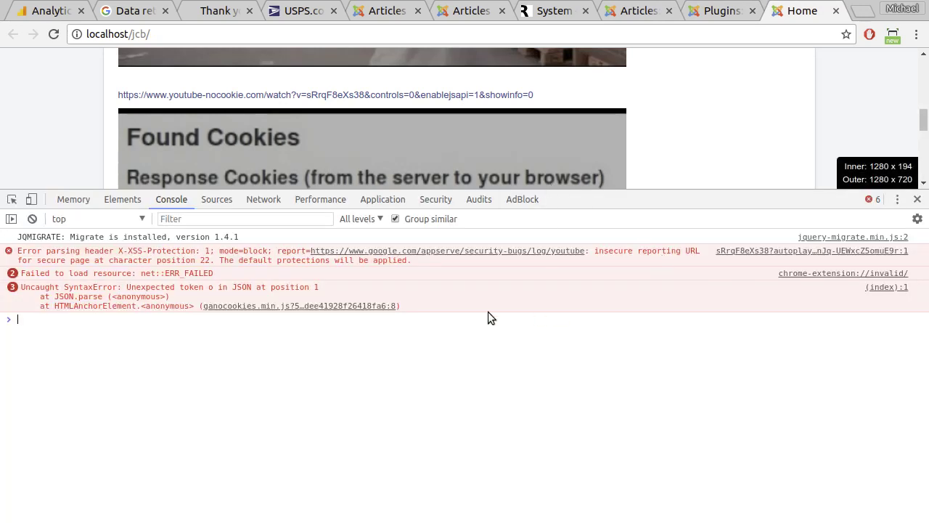
left_click(267, 200)
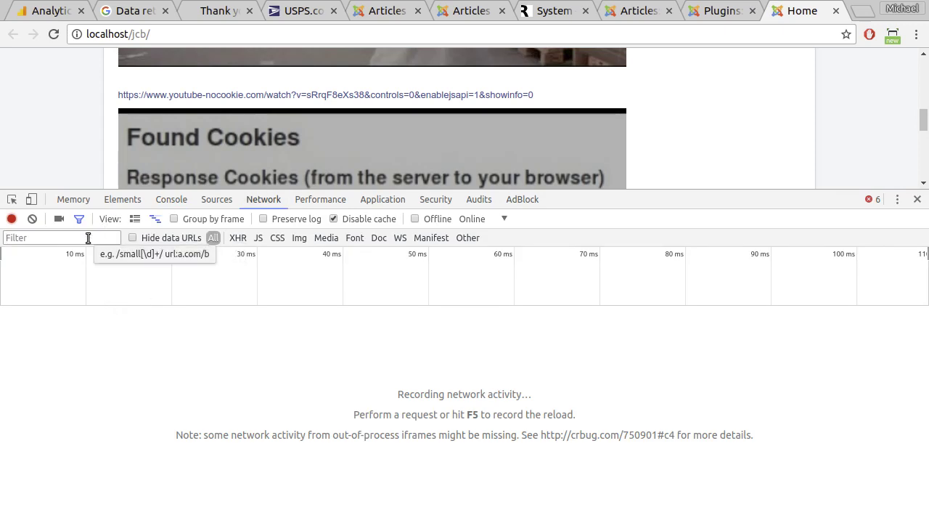
type("collect")
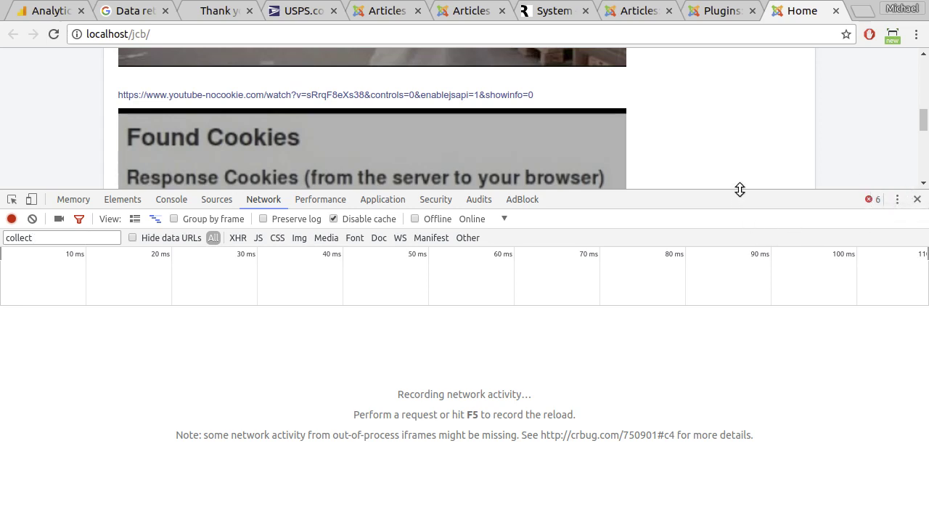
Give the page more room and reload so the Analytics collect request returning 200 is logged.
left_click_drag(739, 191, 731, 306)
scroll(788, 172, "down", 3)
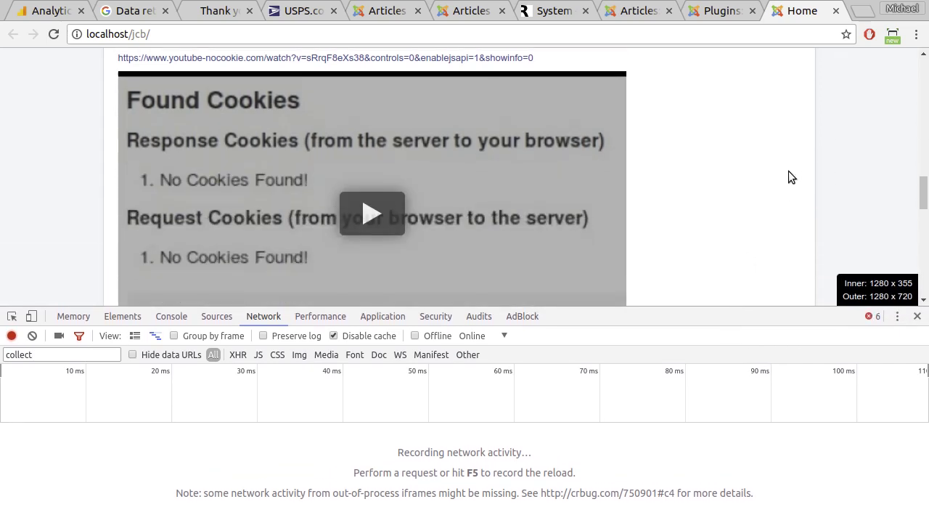
scroll(791, 177, "down", 1)
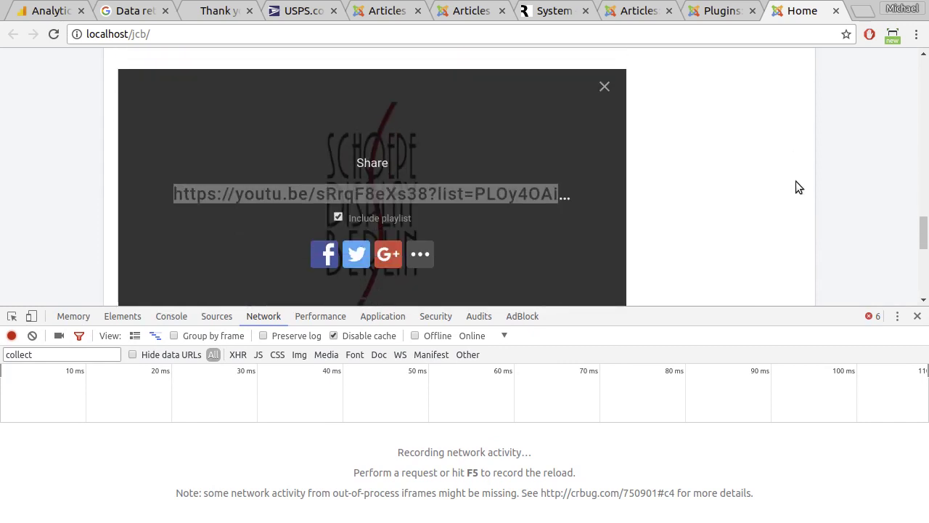
scroll(781, 167, "up", 1)
scroll(781, 167, "down", 1)
left_click(55, 32)
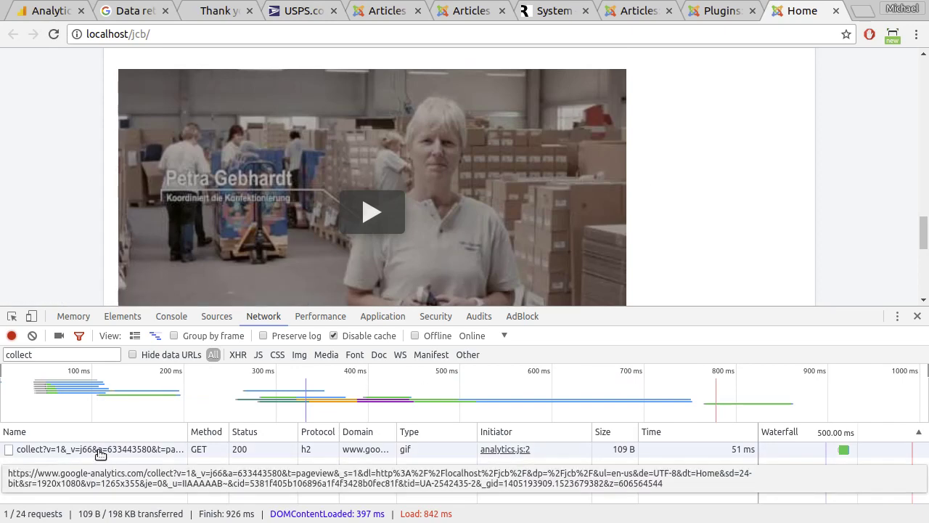
scroll(804, 178, "down", 5)
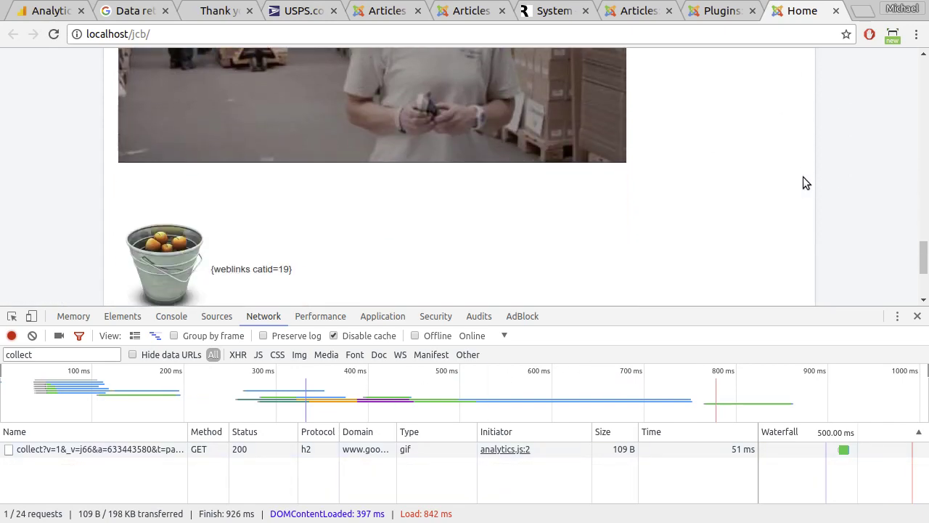
scroll(804, 178, "up", 5)
scroll(805, 178, "down", 1)
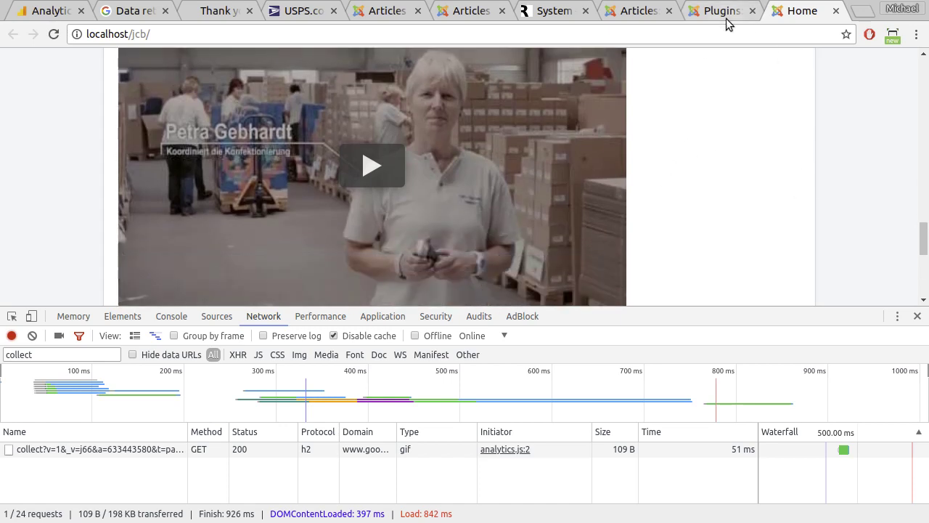
Change the last {ytnc} tag to autoplay="0", save the Homepage article, and reload the Home page.
left_click(641, 15)
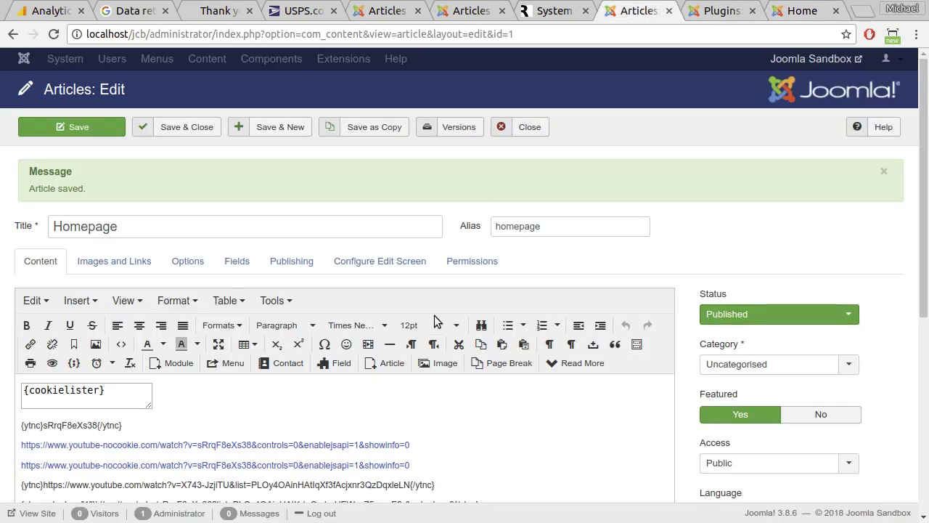
scroll(300, 401, "down", 3)
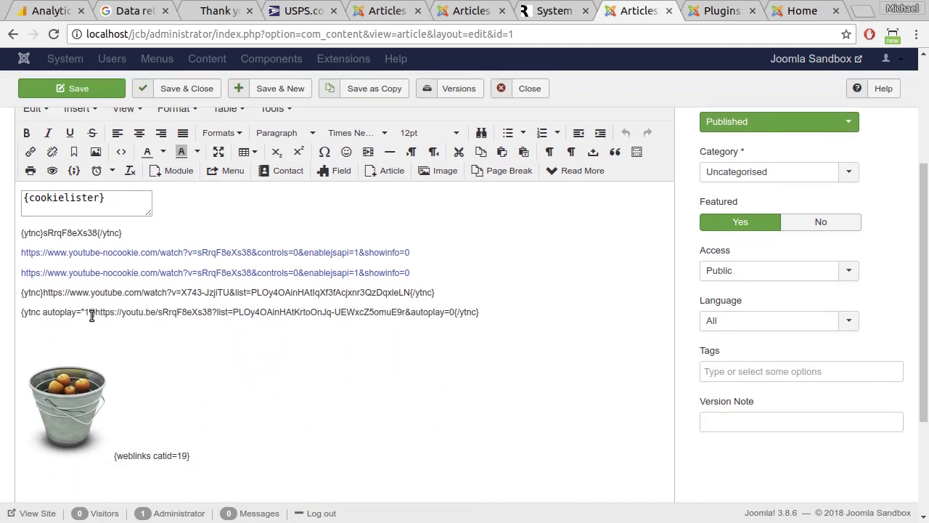
key("BackSpace")
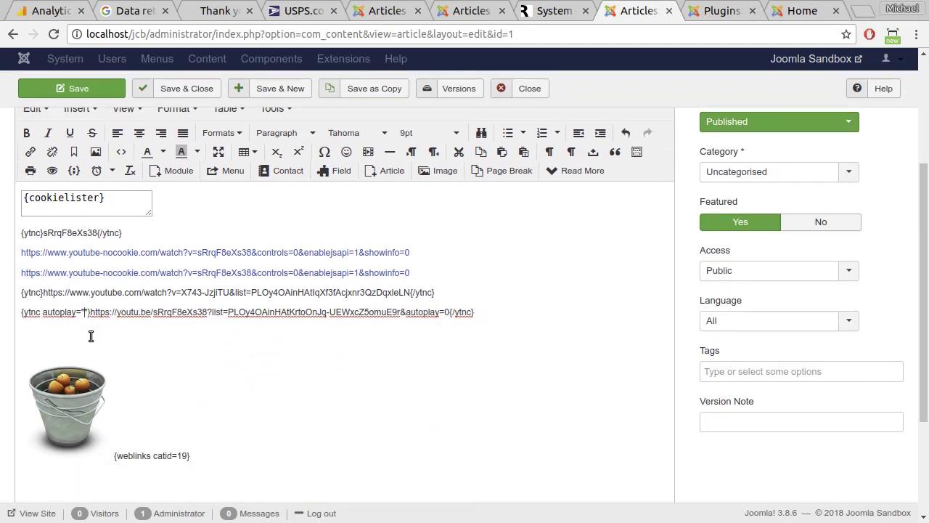
type("0")
left_click(80, 90)
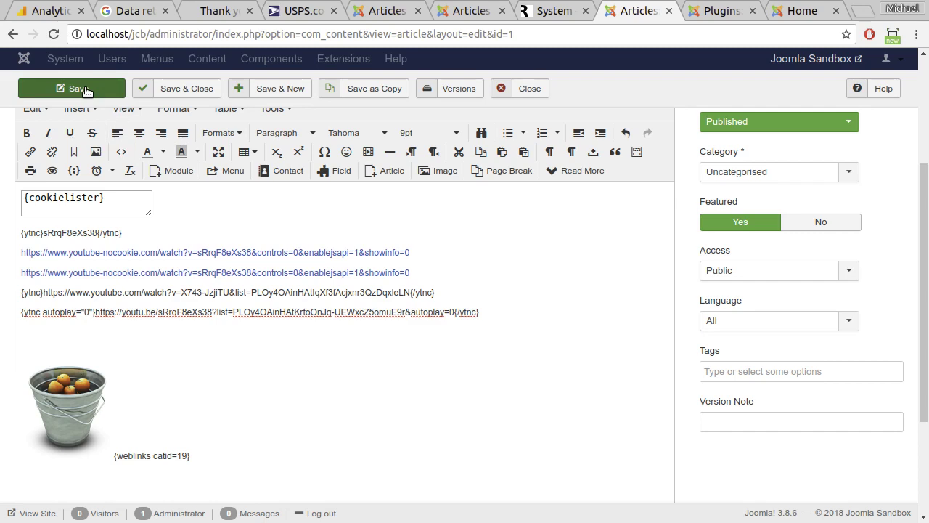
left_click(798, 18)
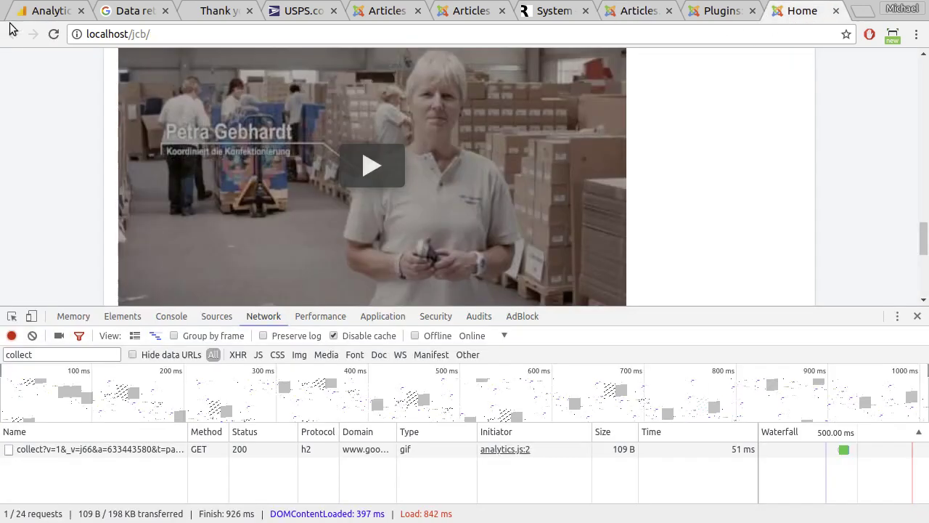
left_click(51, 34)
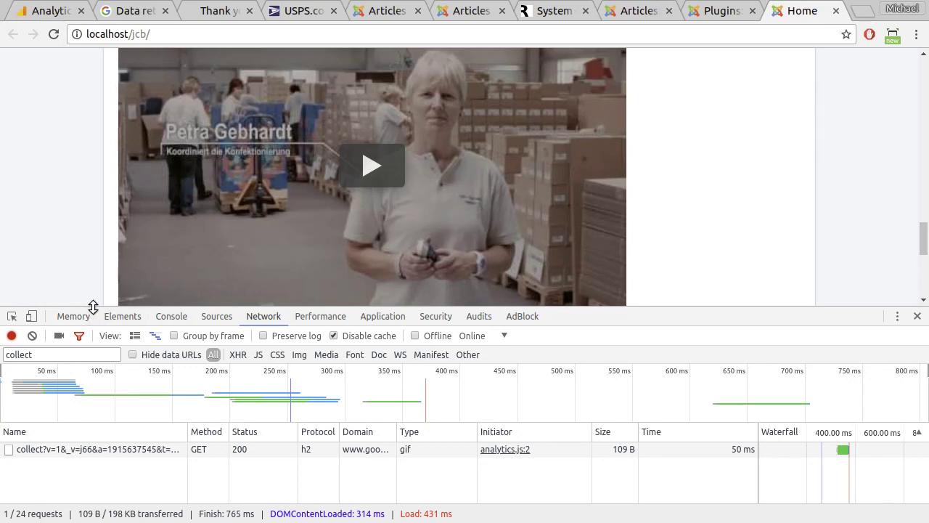
Start the warehouse video and confirm the second collect request carries the playerReady event for sRrqF8eXs38.
left_click_drag(93, 306, 92, 239)
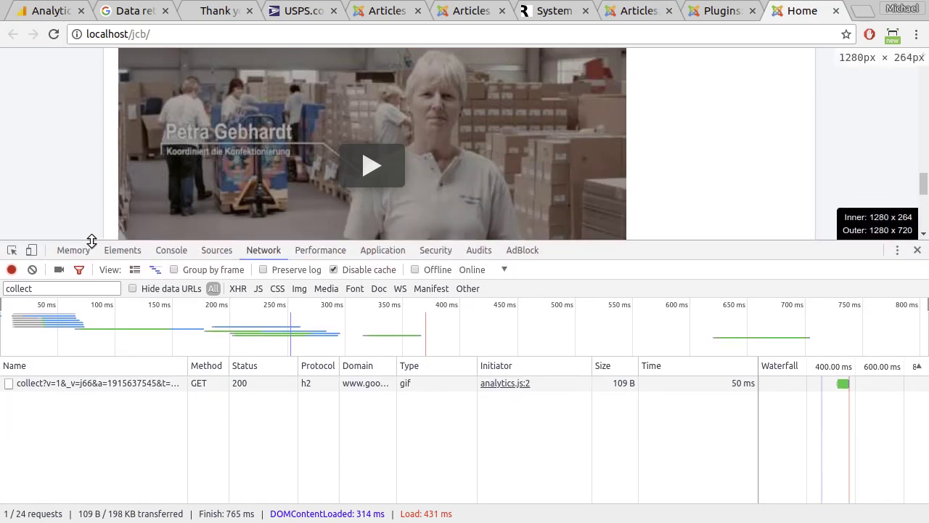
left_click(374, 167)
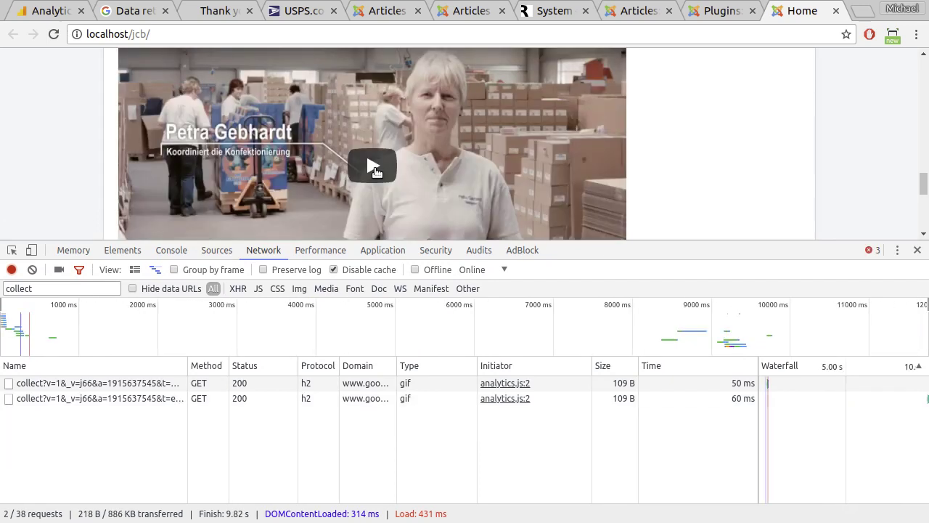
left_click(70, 398)
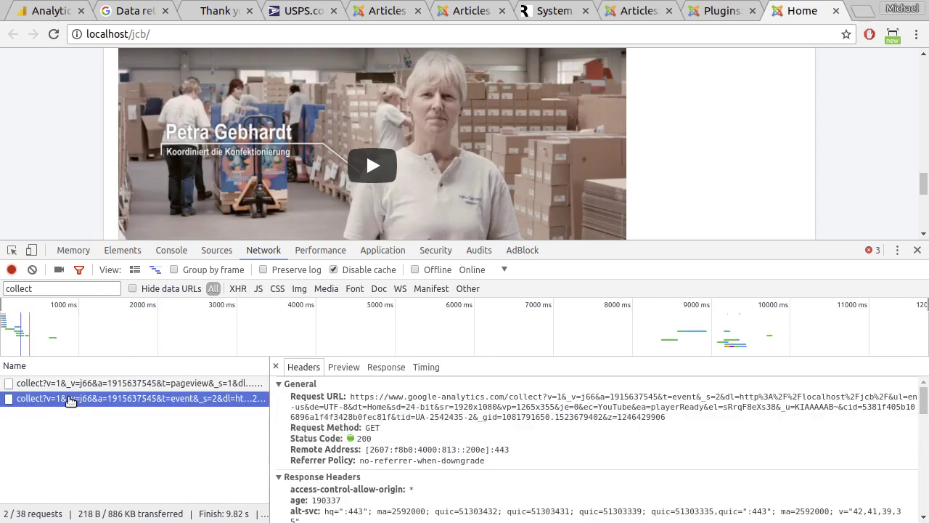
scroll(458, 464, "down", 10)
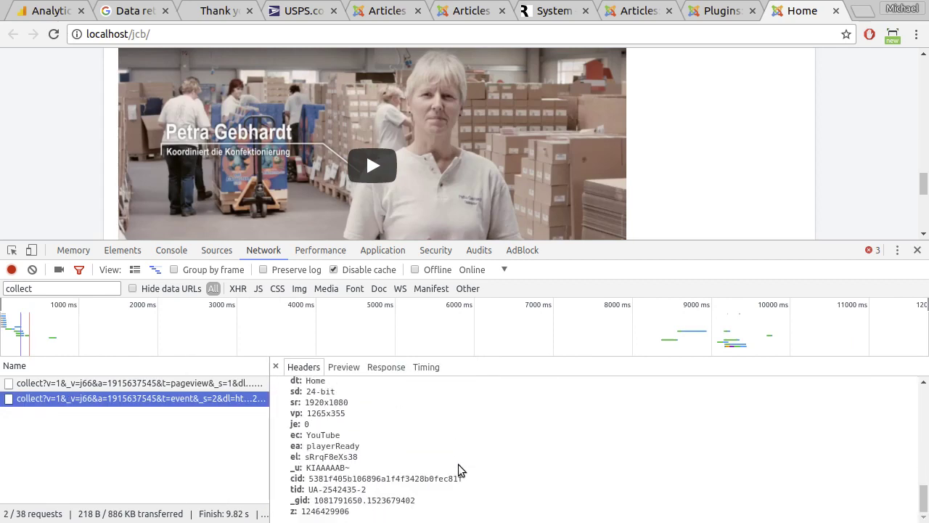
scroll(458, 464, "up", 1)
scroll(458, 464, "down", 1)
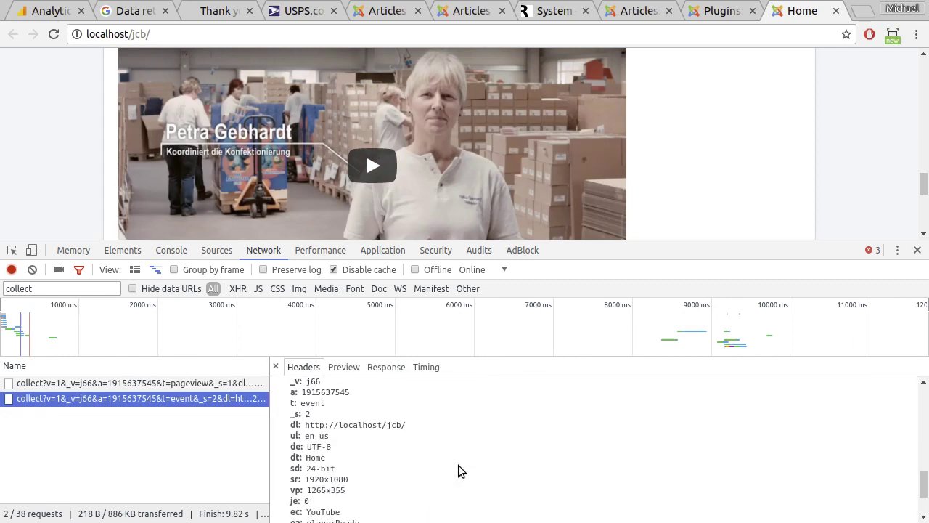
scroll(458, 468, "down", 1)
scroll(458, 469, "down", 1)
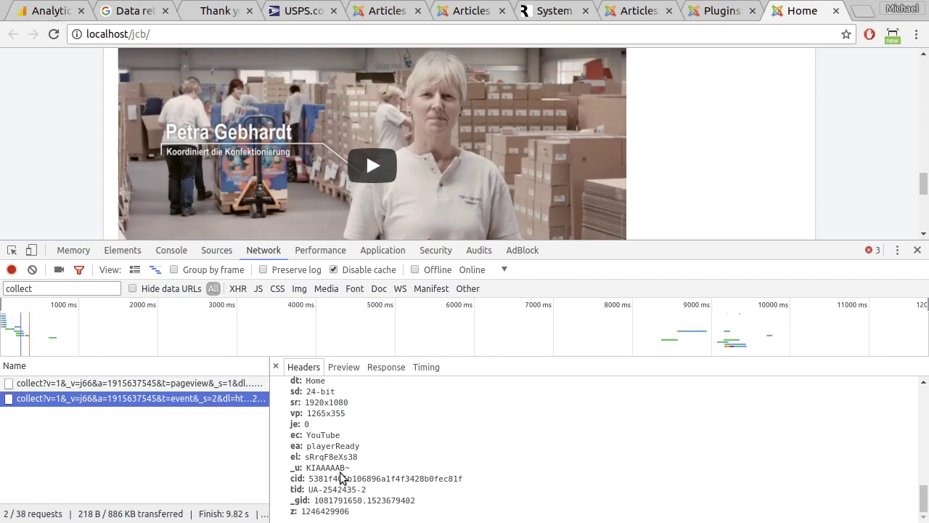
left_click(328, 450)
double_click(331, 445)
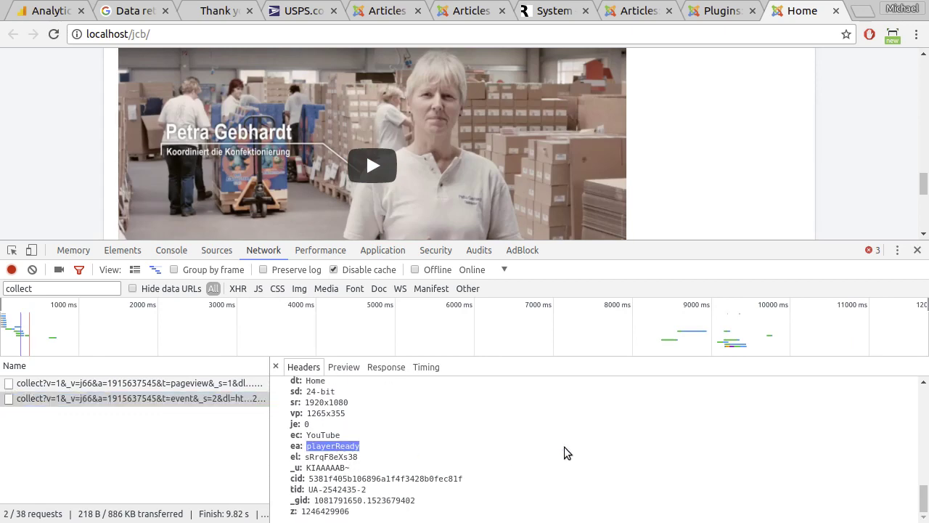
Start and pause the video, then inspect the third and fourth collect requests' unstarted and buffering events.
left_click(453, 182)
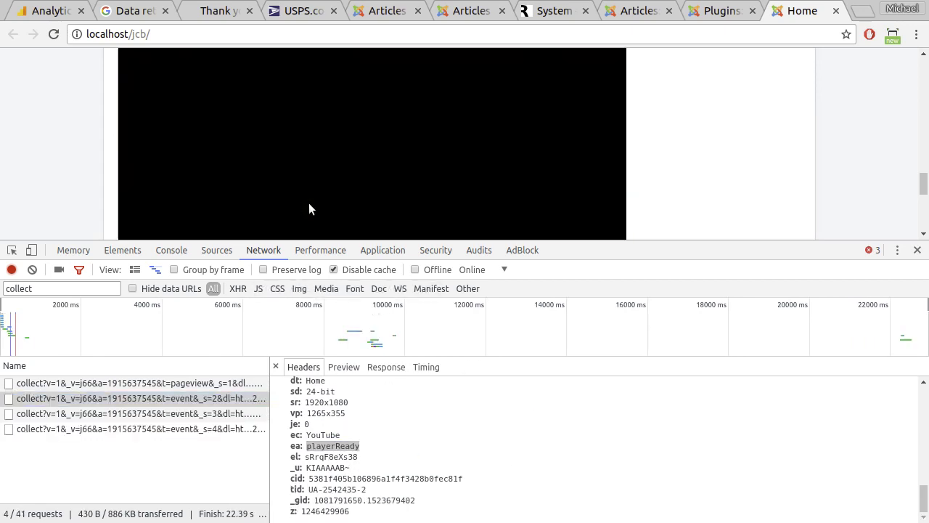
left_click(263, 201)
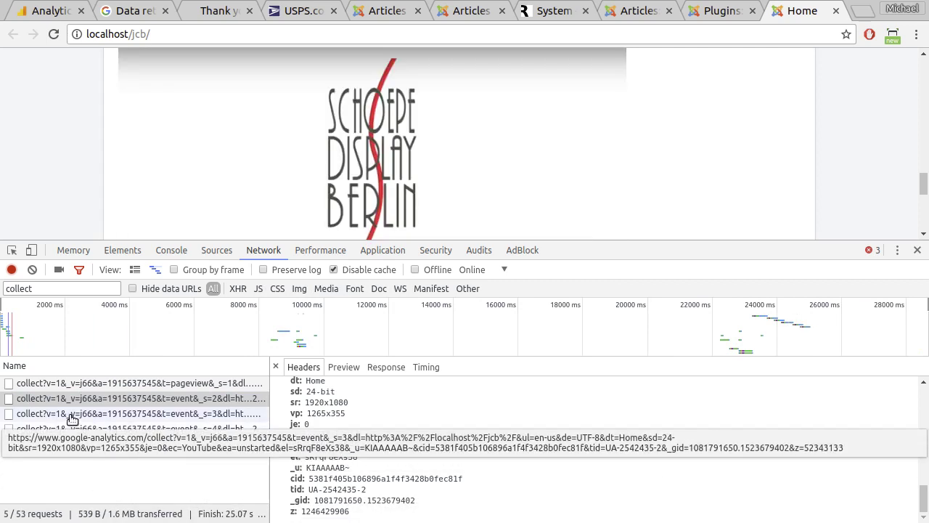
left_click(77, 413)
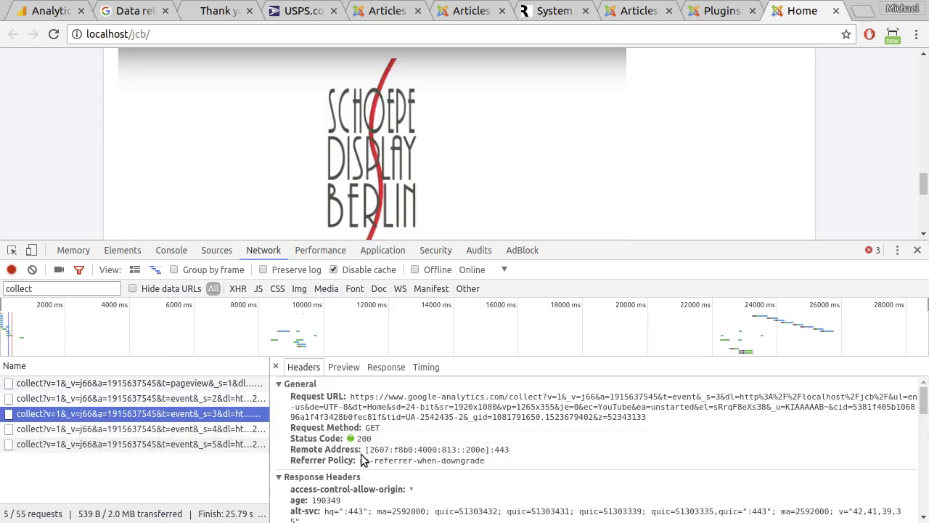
scroll(442, 450, "down", 6)
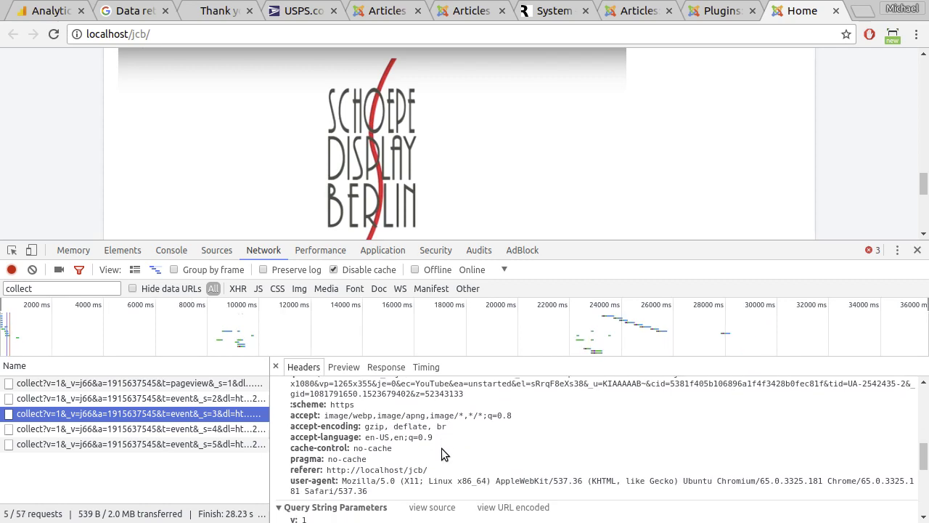
scroll(441, 448, "down", 6)
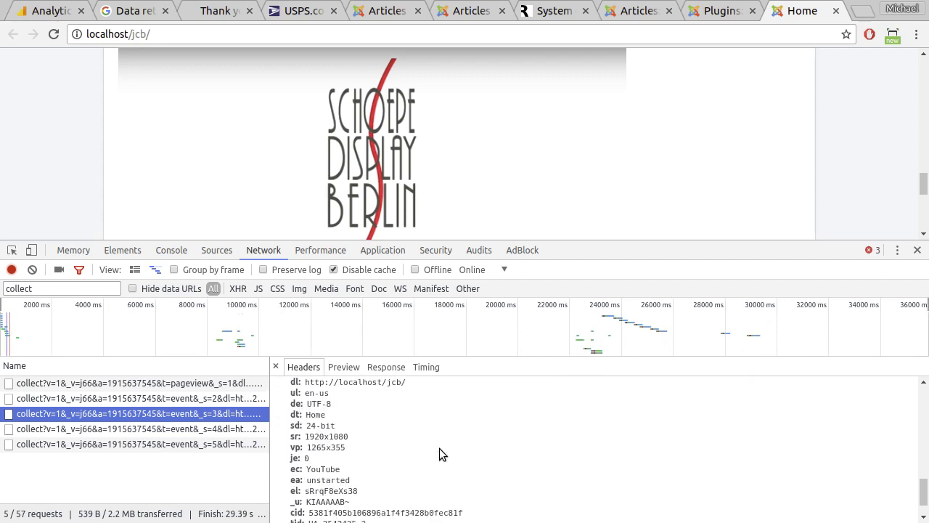
left_click(204, 429)
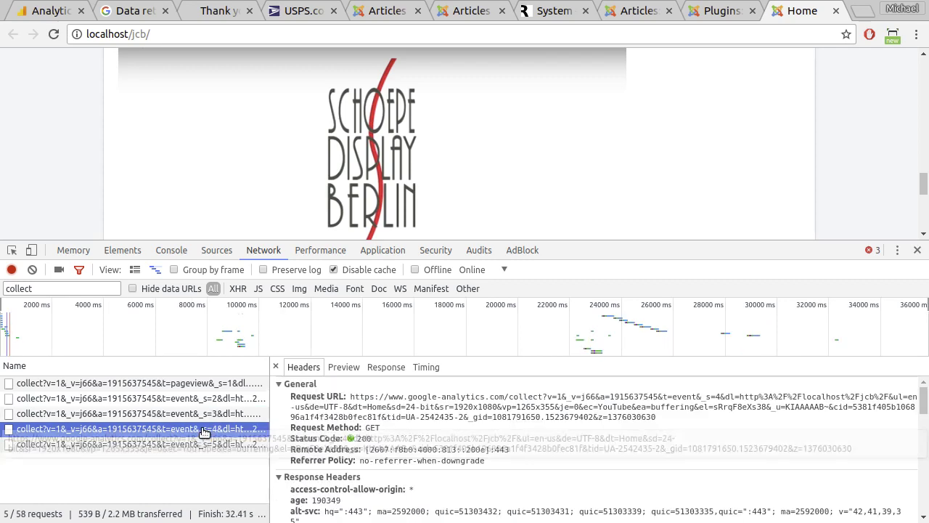
scroll(416, 462, "down", 8)
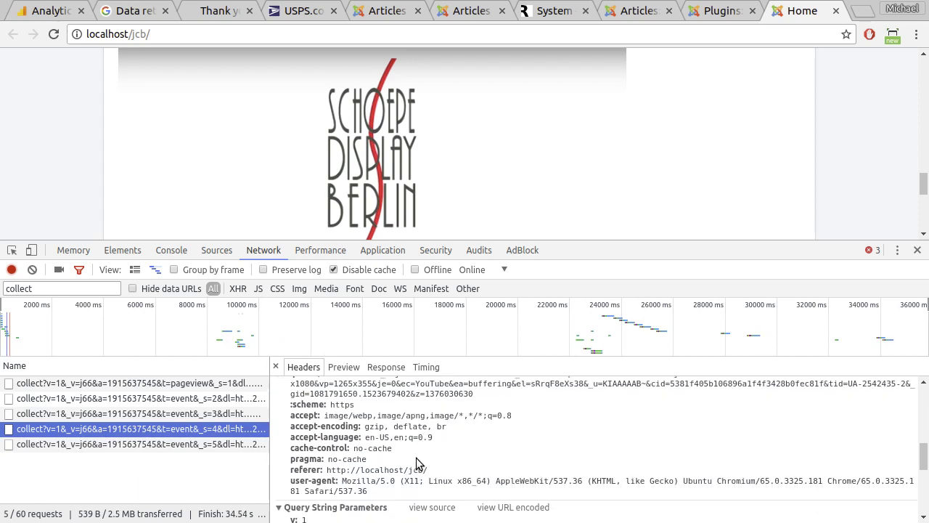
scroll(417, 461, "down", 5)
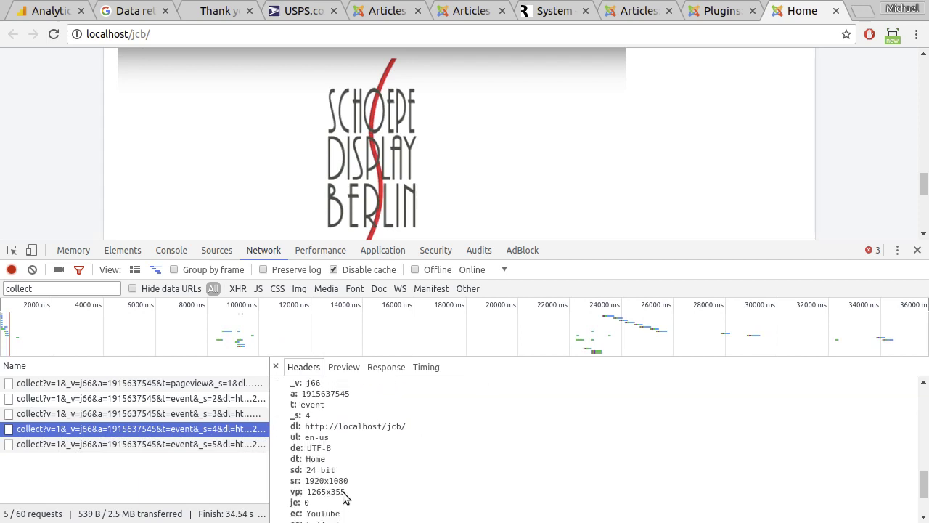
scroll(346, 497, "down", 2)
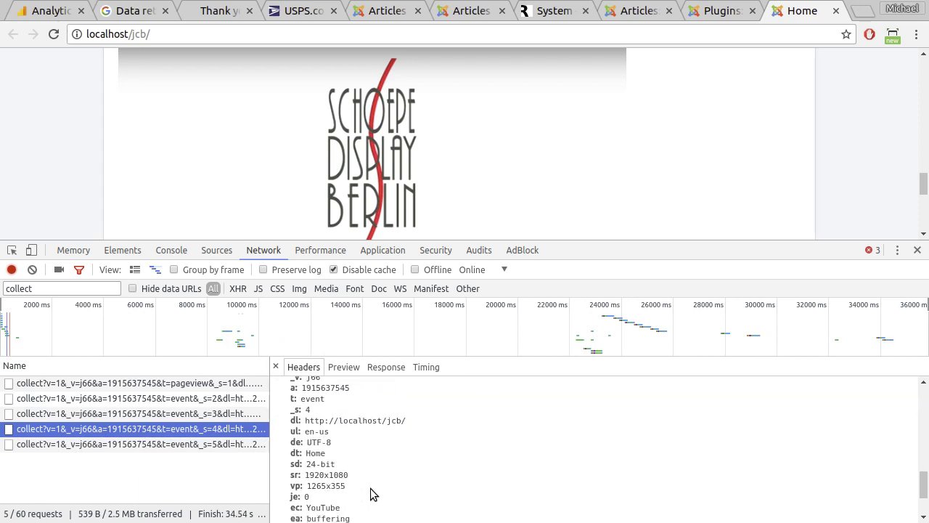
Inspect the fifth collect request, resume the video, and highlight its playing event value.
left_click(207, 445)
scroll(458, 439, "down", 6)
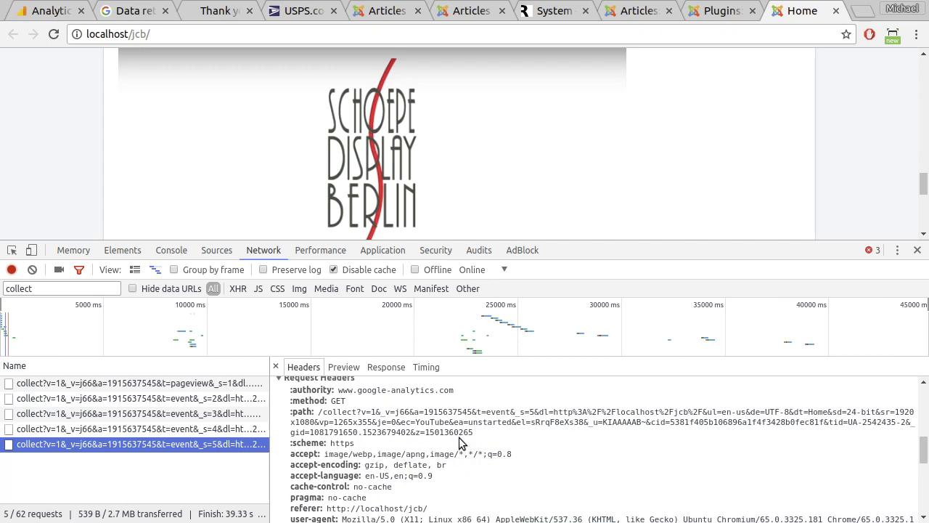
scroll(459, 441, "down", 7)
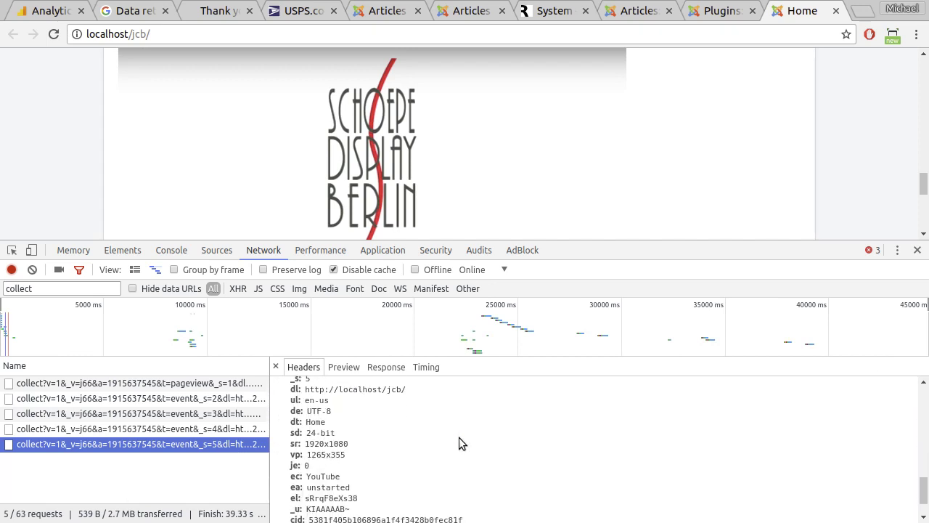
scroll(459, 443, "down", 1)
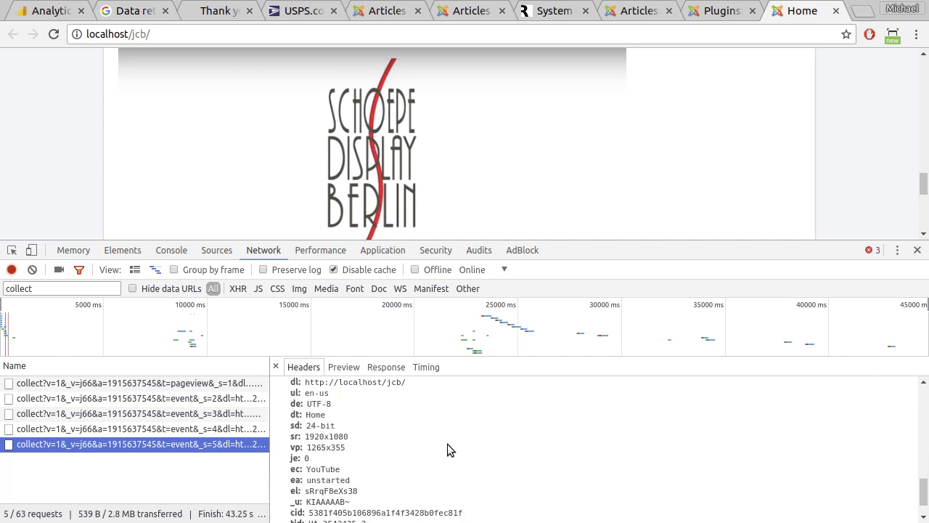
left_click(416, 122)
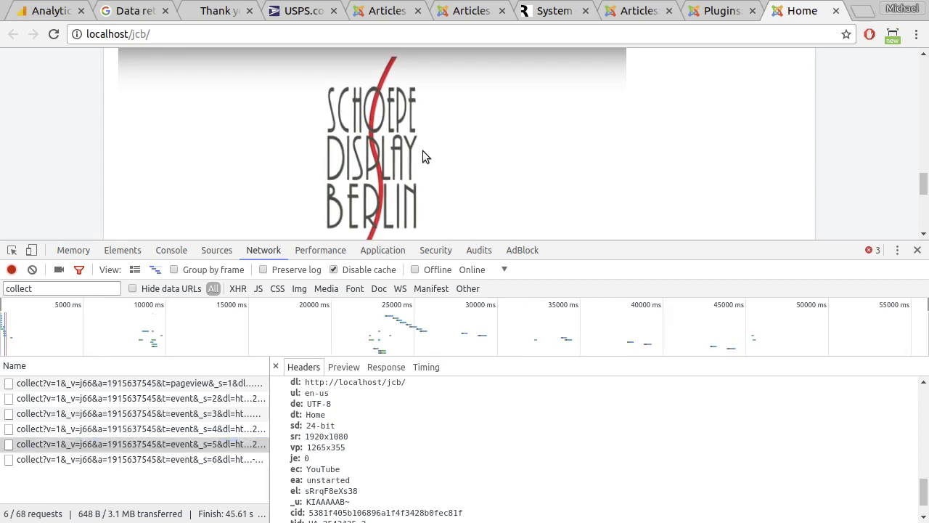
scroll(417, 152, "down", 2)
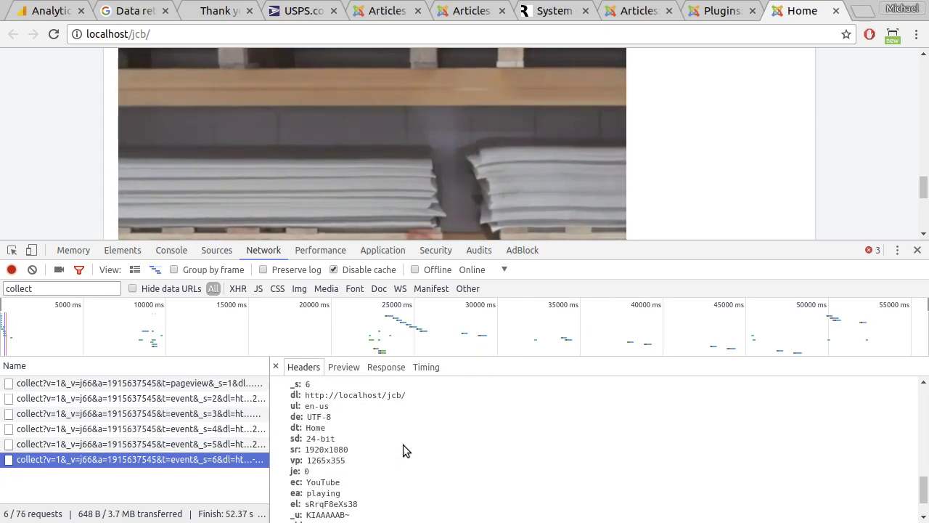
double_click(335, 447)
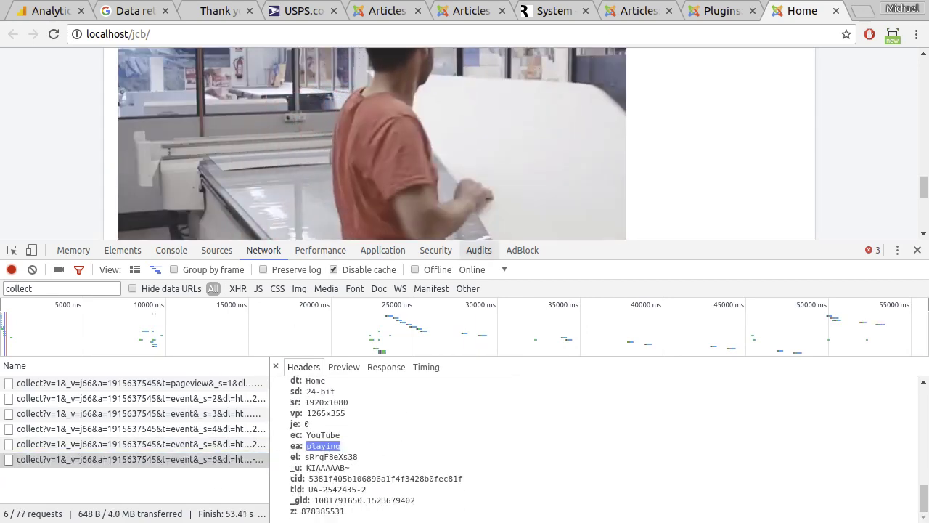
scroll(709, 184, "down", 1)
Skip the first video almost to its end and inspect Analytics collect request 14.
scroll(700, 179, "up", 1)
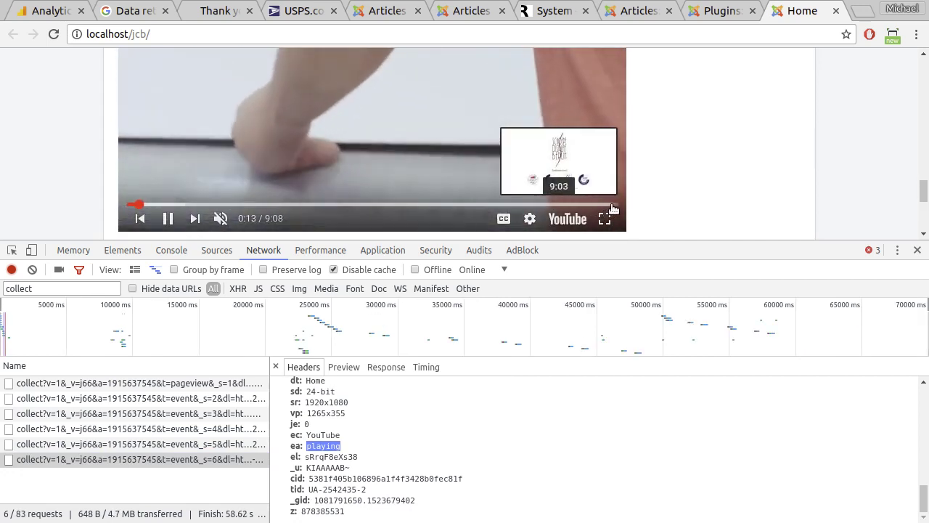
left_click(614, 205)
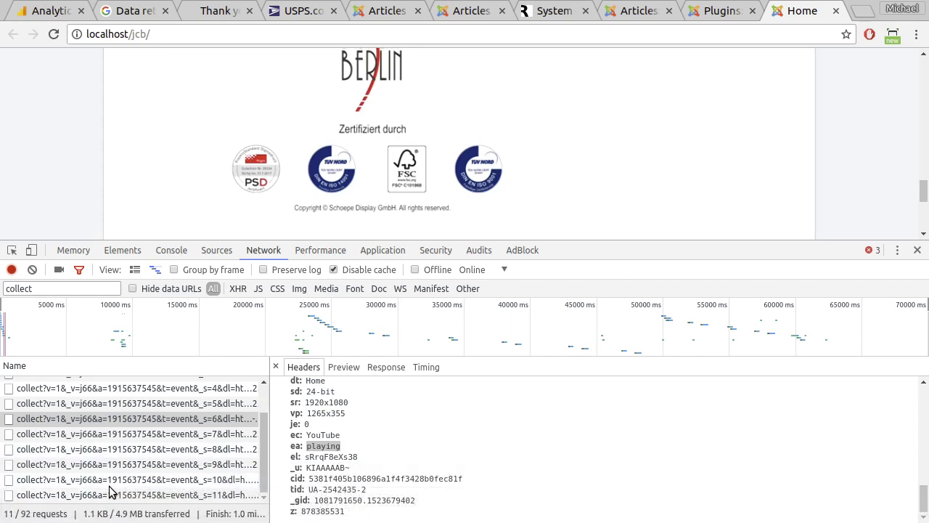
scroll(409, 177, "down", 2)
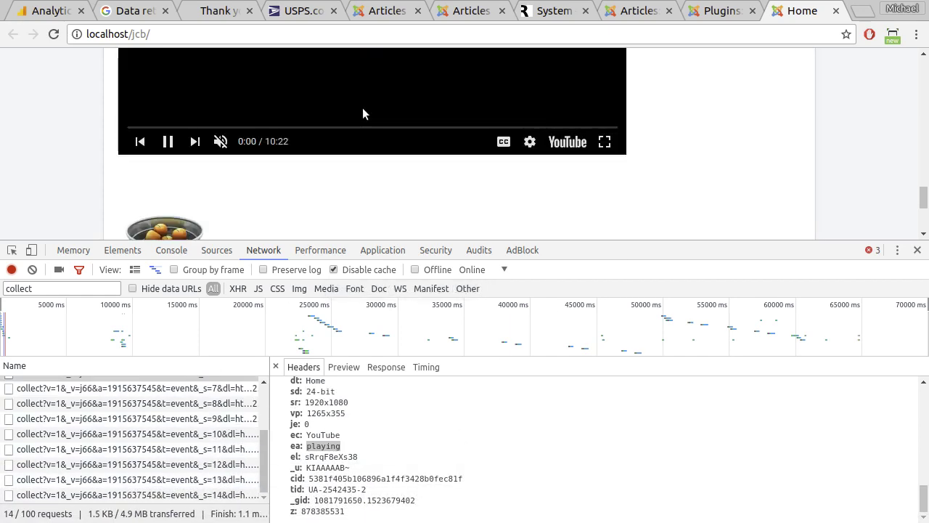
left_click(124, 494)
scroll(464, 444, "down", 5)
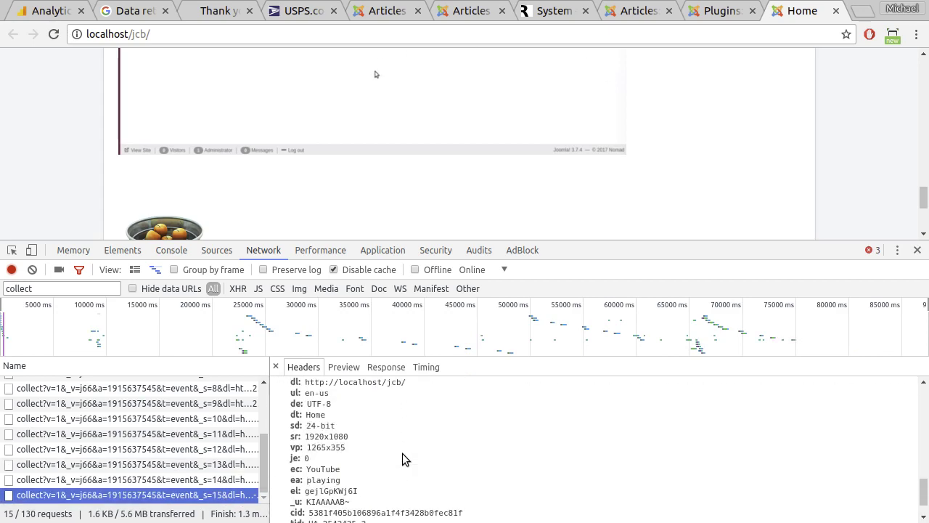
Pause the autoplaying second video and re-check collect request 14.
mouse_move(312, 100)
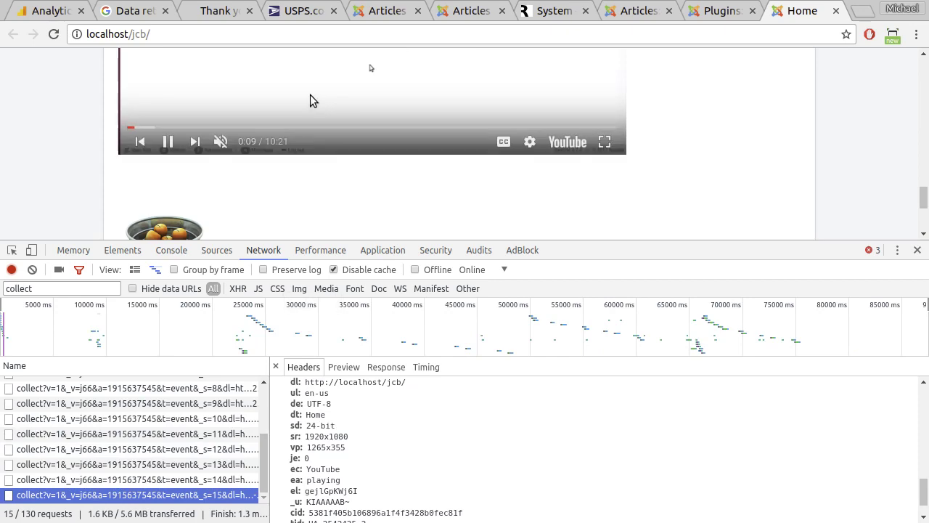
left_click(435, 119)
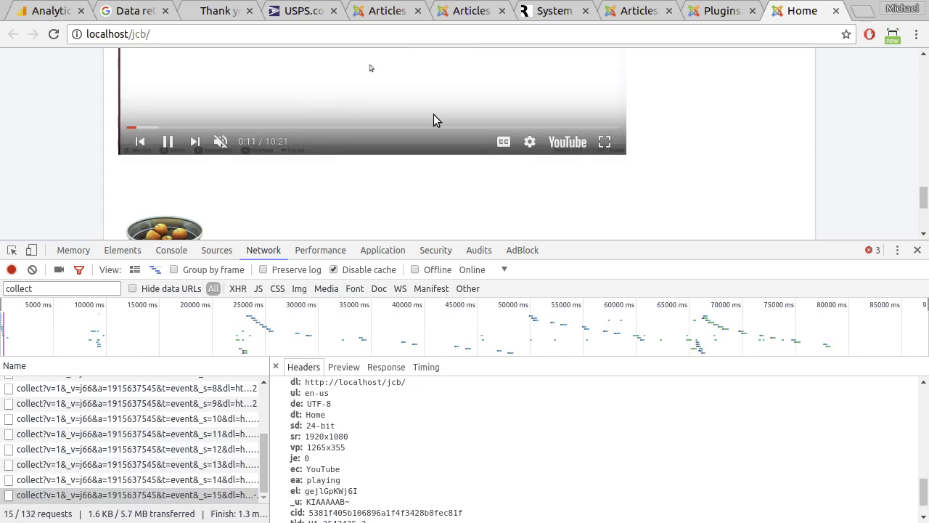
left_click(193, 464)
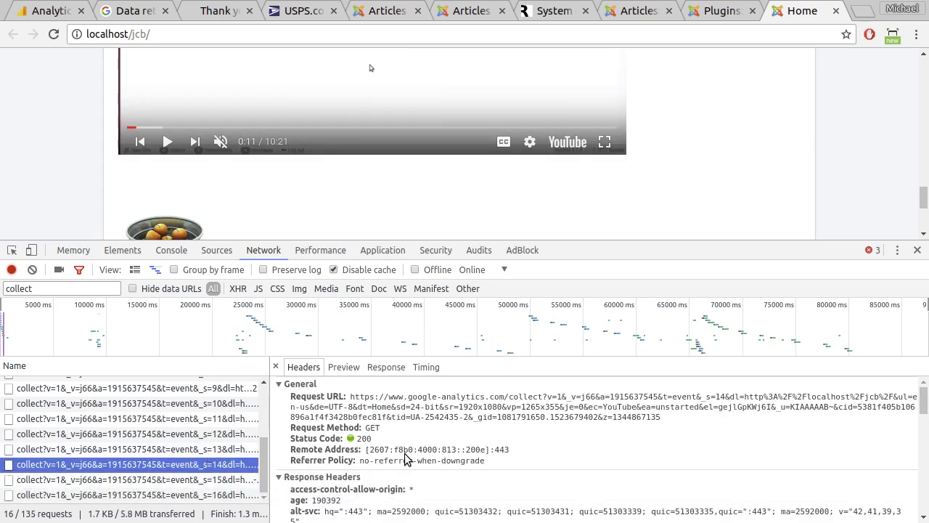
scroll(406, 457, "down", 5)
scroll(390, 457, "down", 10)
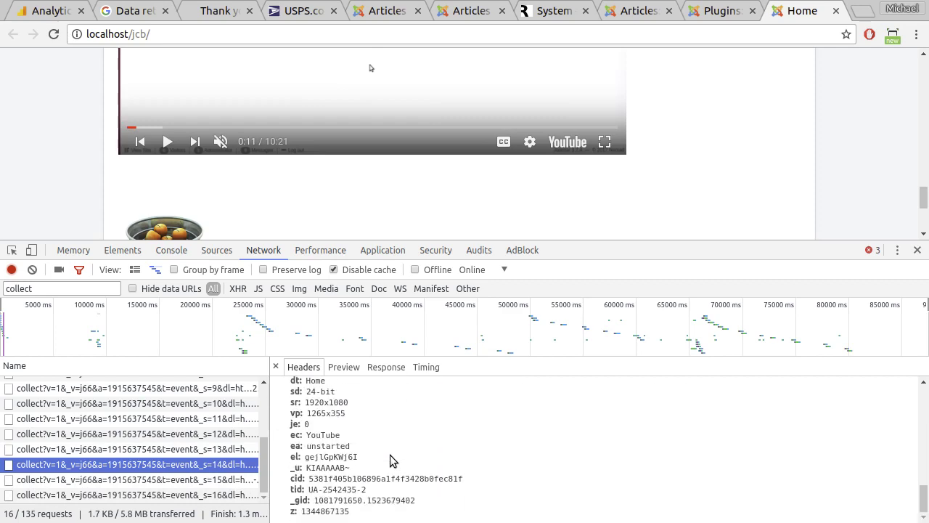
Inspect collect request 13 and highlight its event action value ea=ended.
left_click(187, 448)
scroll(415, 436, "down", 5)
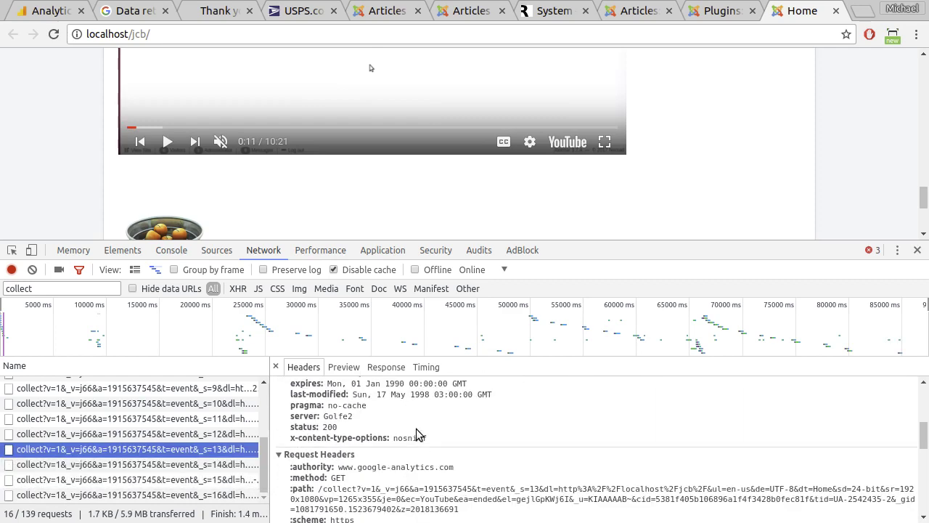
scroll(416, 434, "down", 5)
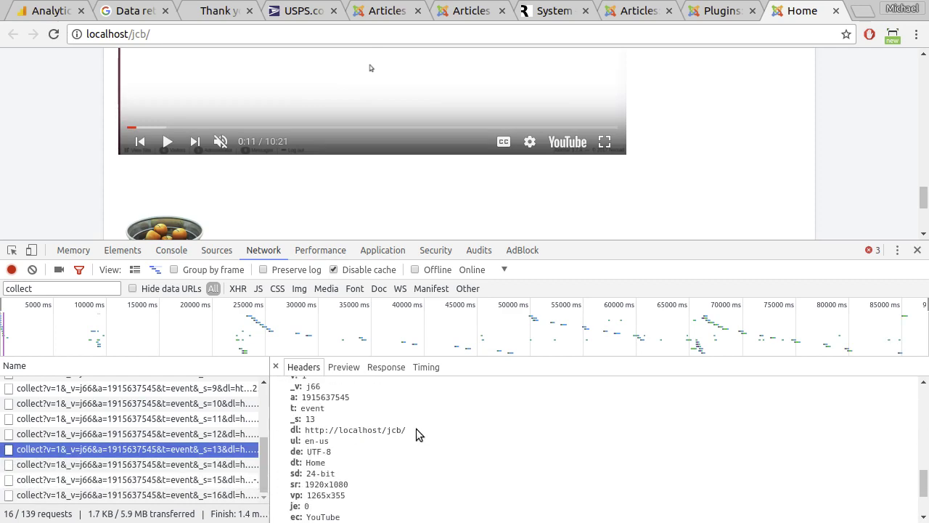
scroll(416, 434, "down", 1)
left_click(317, 484)
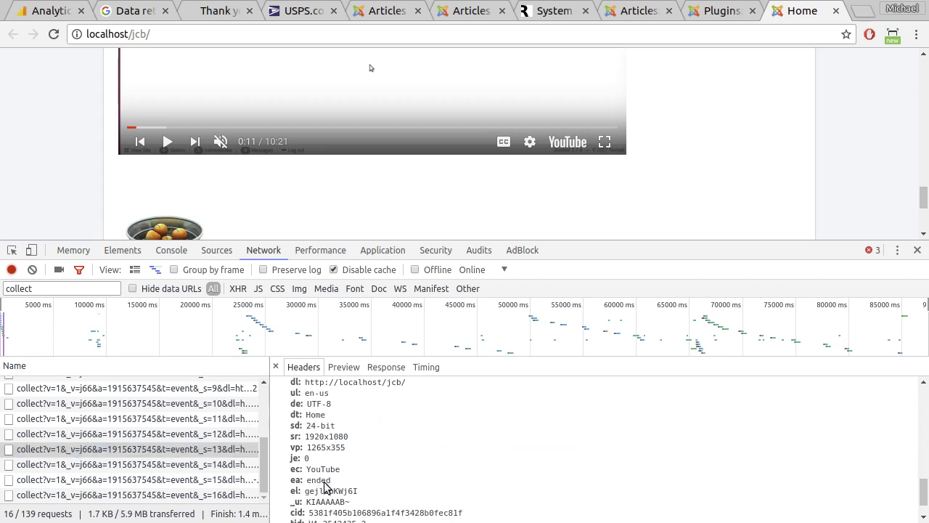
double_click(317, 485)
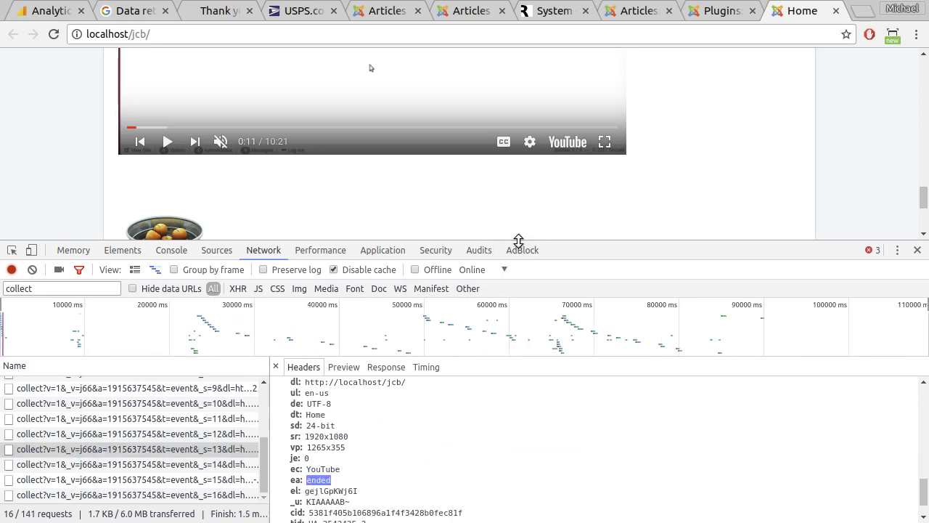
left_click(918, 253)
scroll(736, 254, "up", 9)
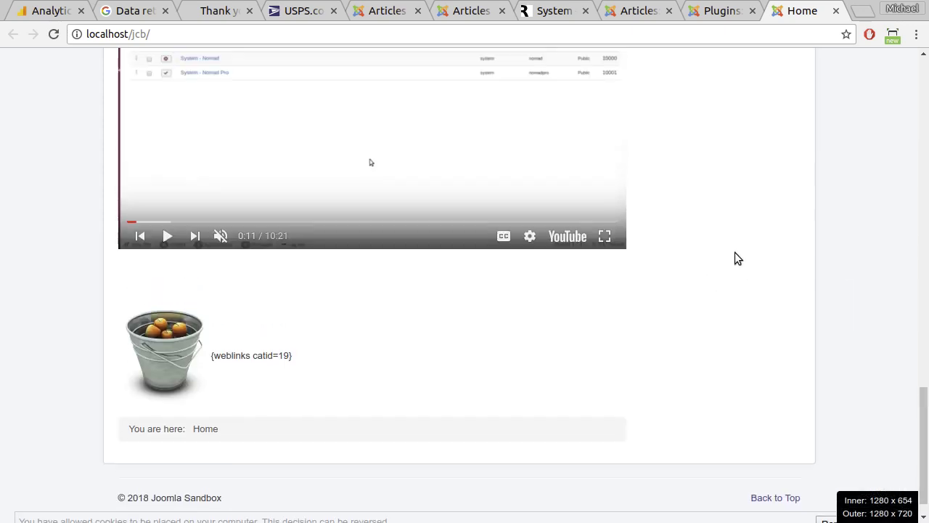
scroll(741, 259, "up", 5)
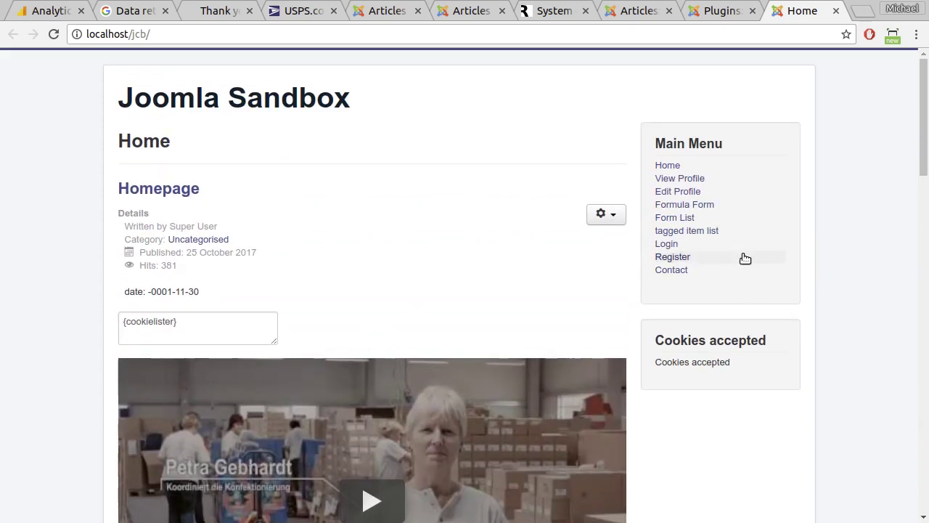